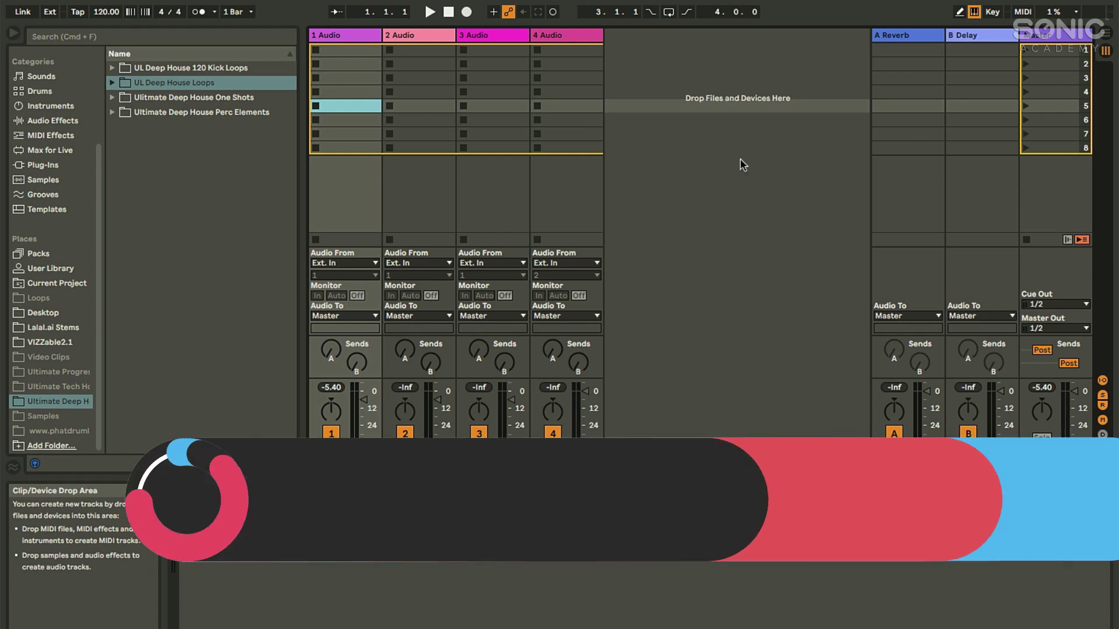
# Step: Show the Arrangement View and return to the Session View
pyautogui.click(1105, 34)
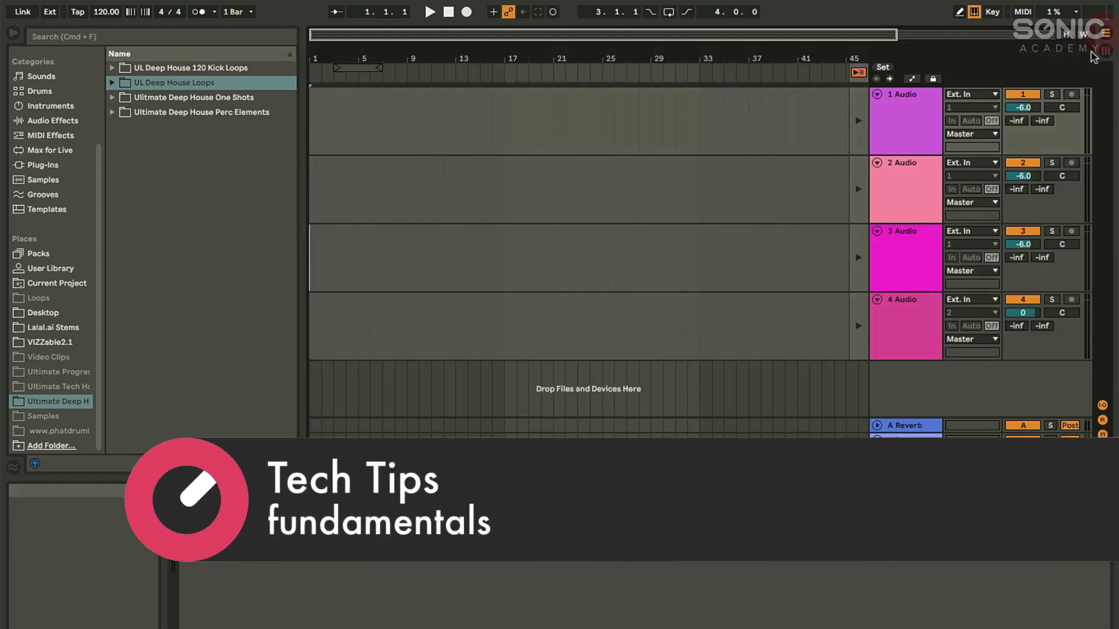
pyautogui.click(1105, 53)
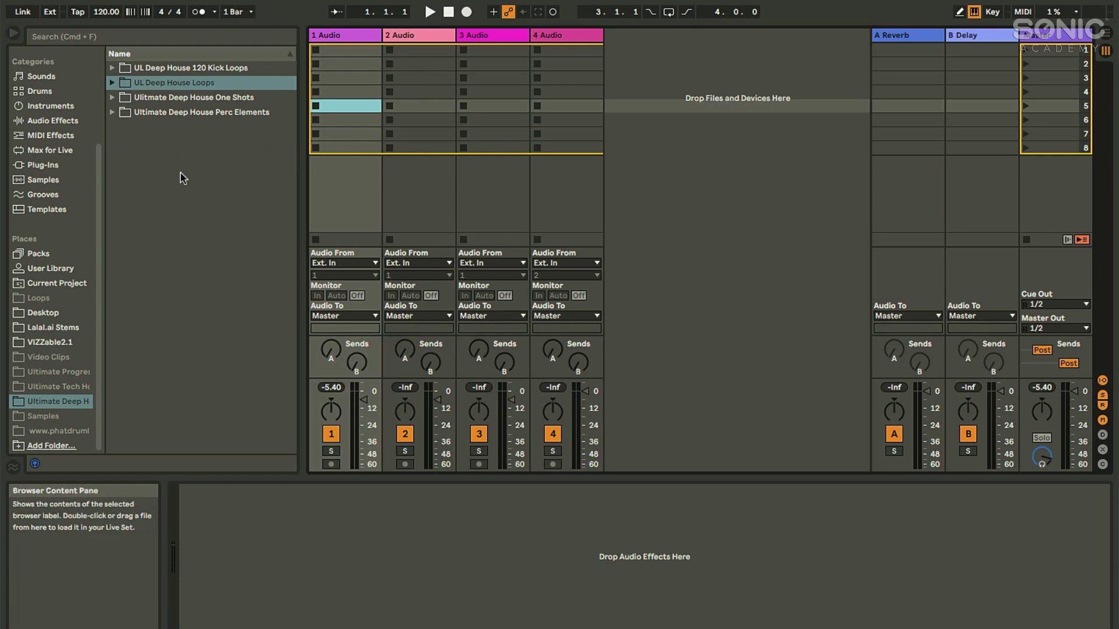
# Step: Load 01 UL Deep House Kick loop 120.wav from UL Deep House 120 Kick Loops into the first clip slot of track 1
pyautogui.click(111, 67)
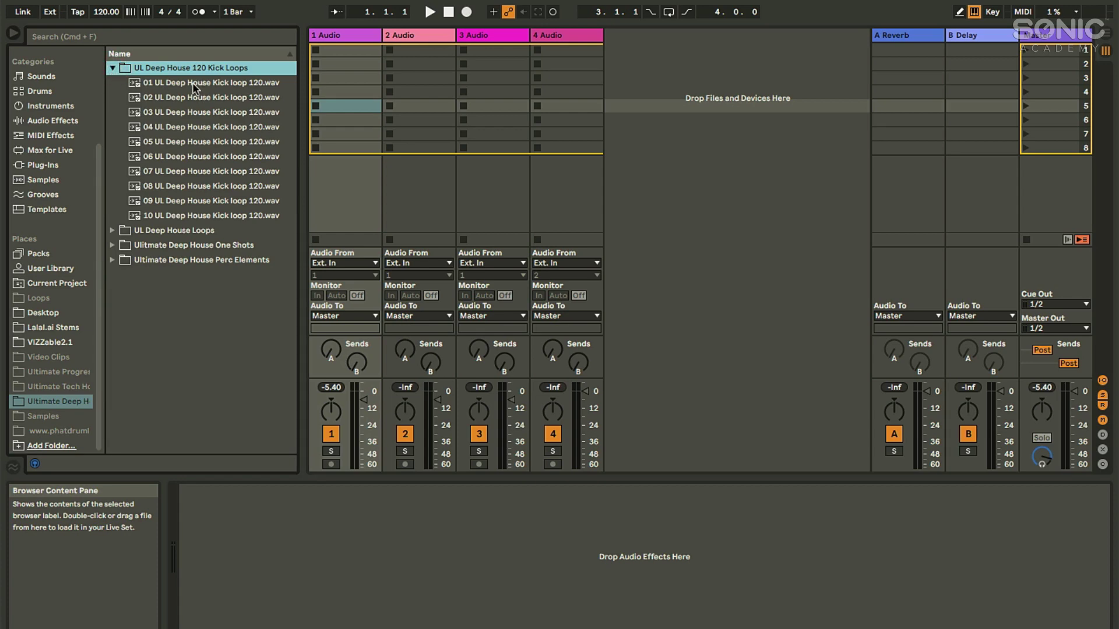
pyautogui.moveTo(192, 87); pyautogui.dragTo(342, 57)
pyautogui.doubleClick(341, 54)
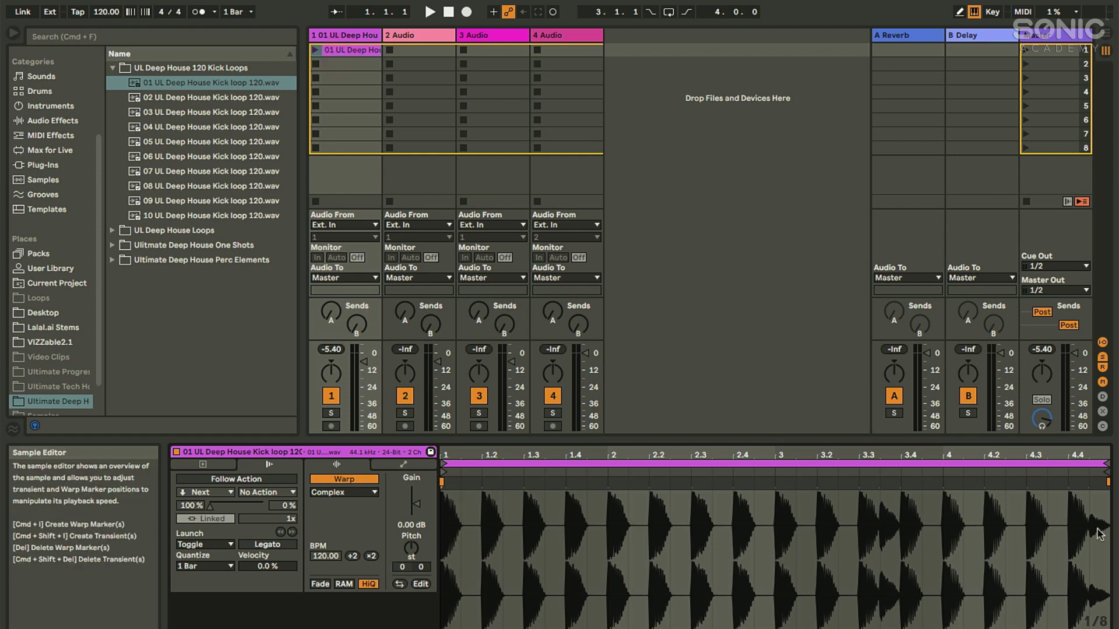
# Step: Audition the kick clip on track 1, toggle it off with its own launch control, and return the transport to the start
pyautogui.click(315, 50)
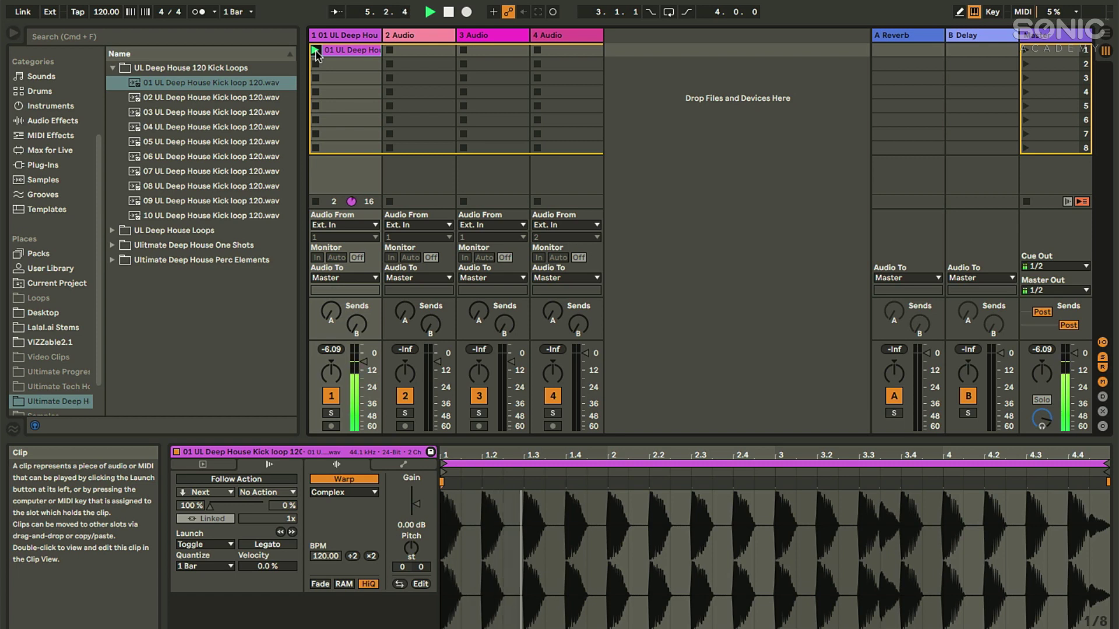
pyautogui.click(316, 50)
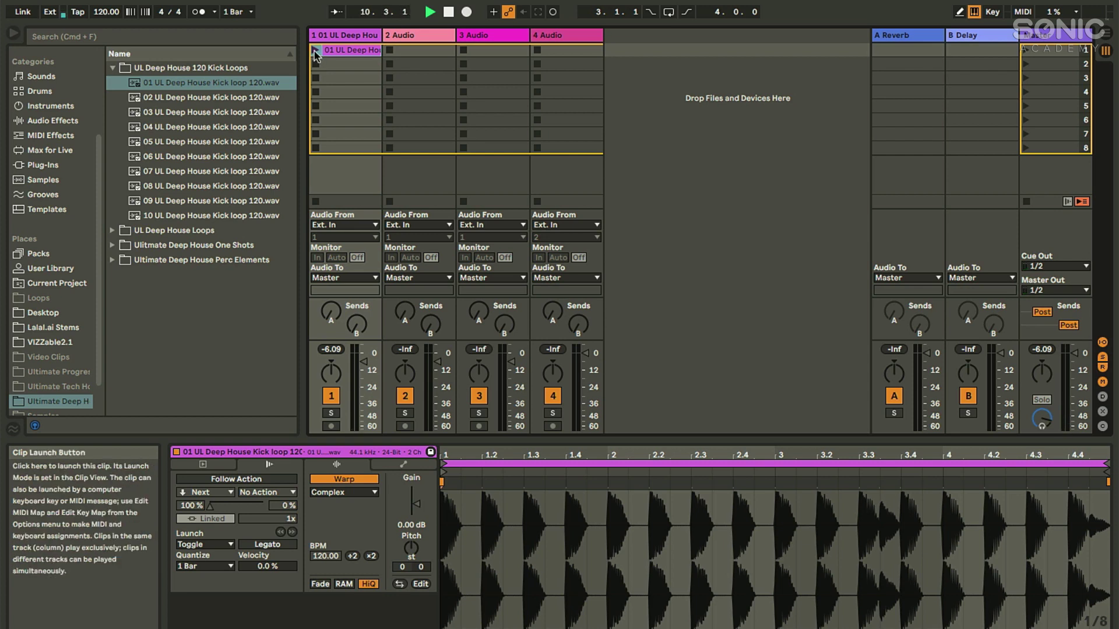
pyautogui.doubleClick(449, 11)
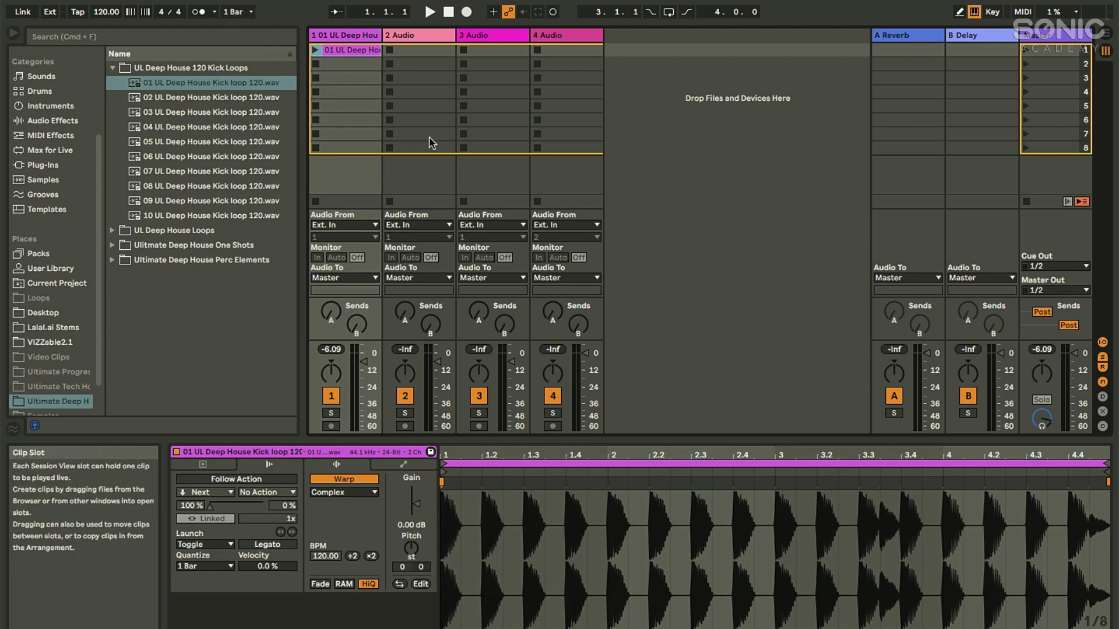
# Step: Launch the kick clip, stop it from the empty slot directly beneath it, and stop the transport
pyautogui.click(314, 50)
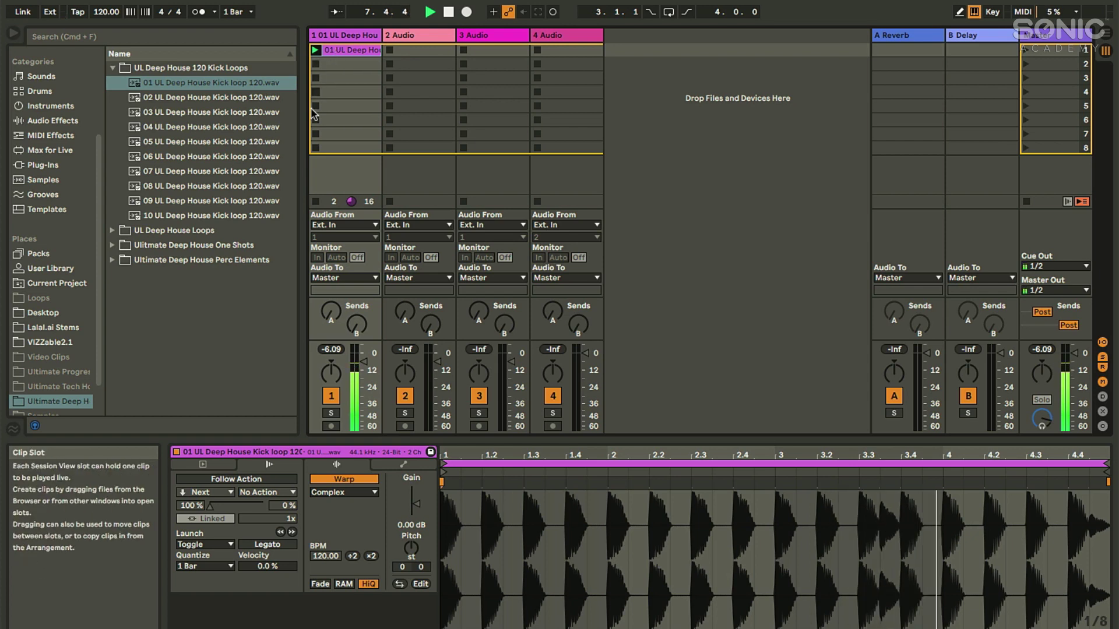
pyautogui.click(317, 66)
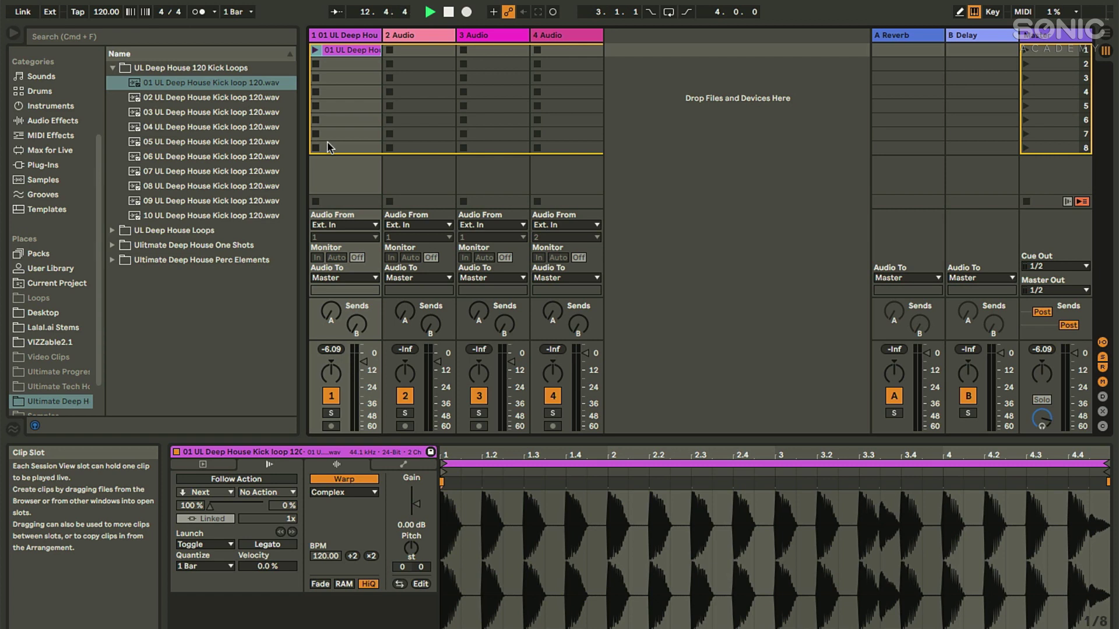
pyautogui.click(446, 14)
# Step: Relaunch the kick clip, trigger the empty first slot of track 2, and stop the kick from track 1's third slot
pyautogui.click(315, 49)
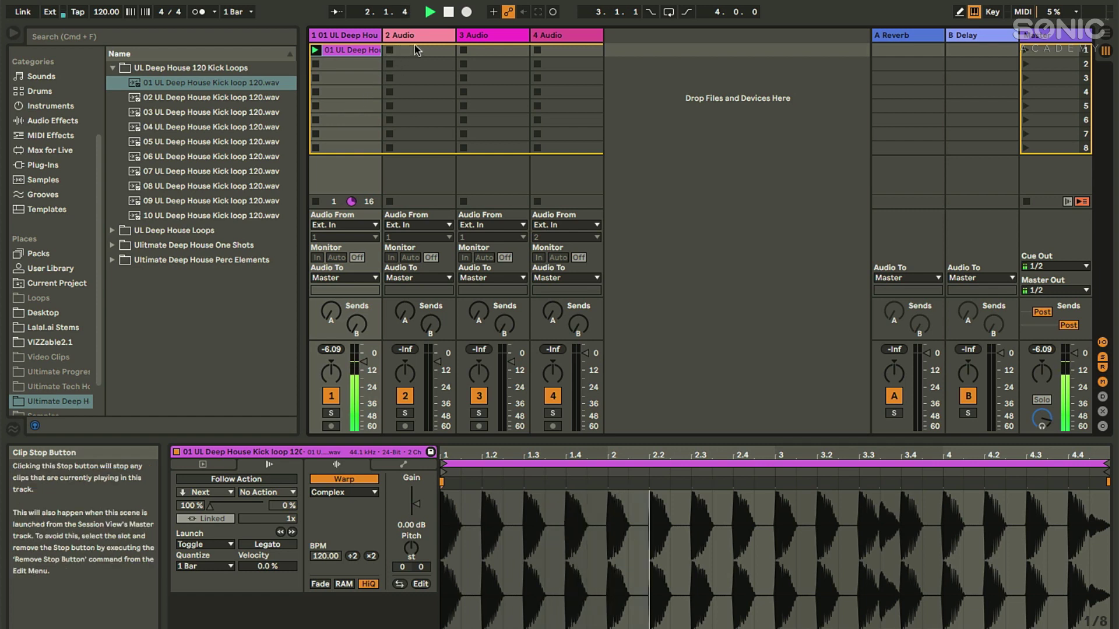
pyautogui.click(394, 52)
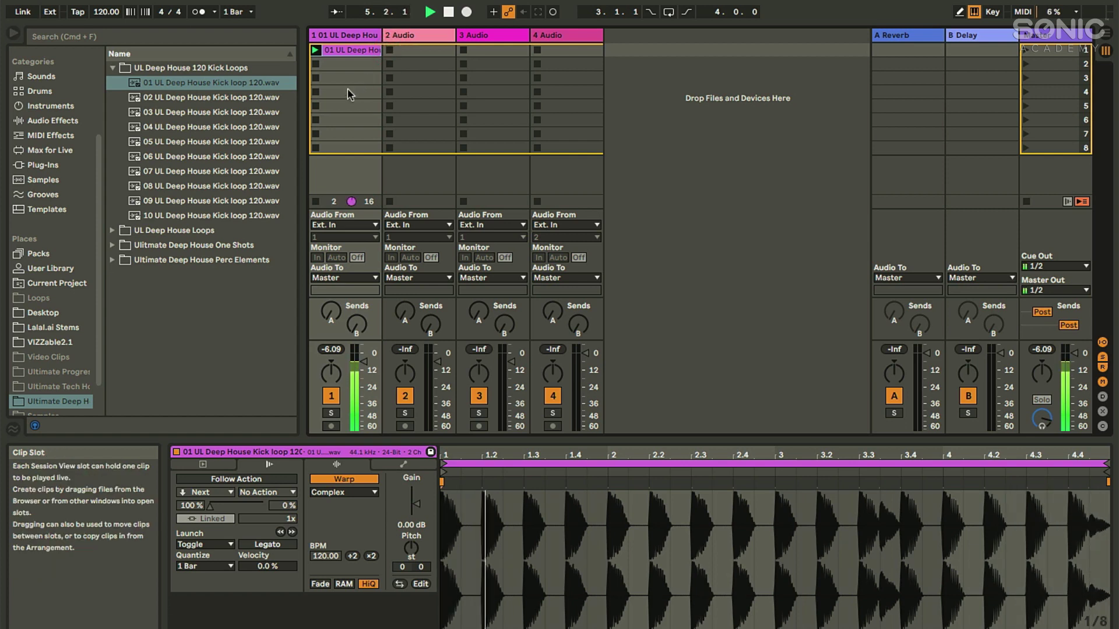
pyautogui.click(317, 82)
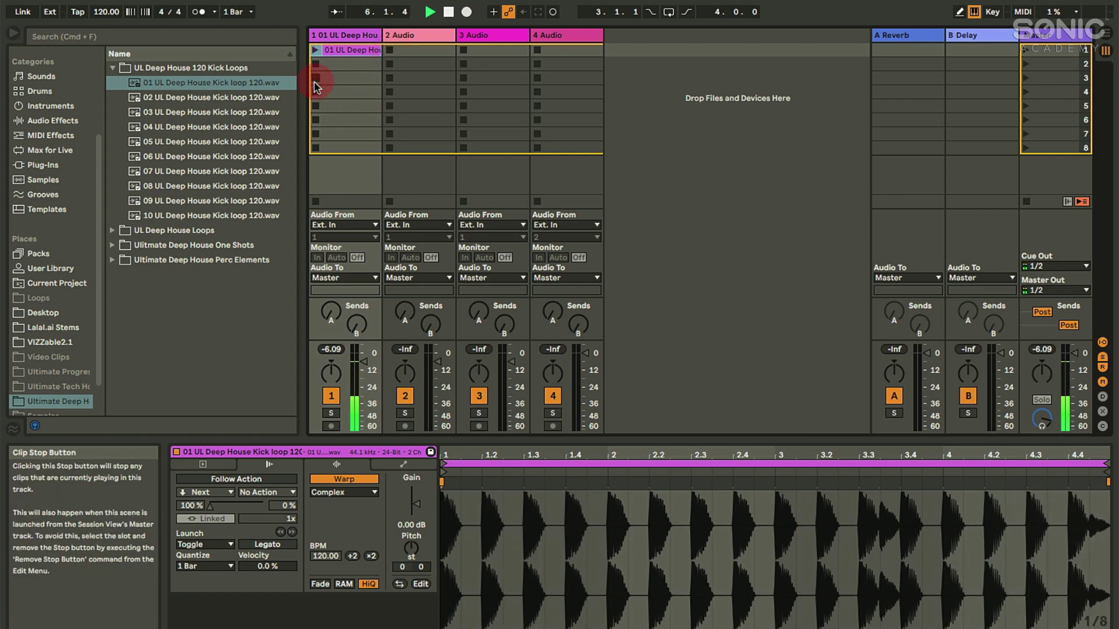
# Step: Load 05 UL Deep House Kick loop 120.wav into the third clip slot of track 1 and launch it
pyautogui.click(199, 140)
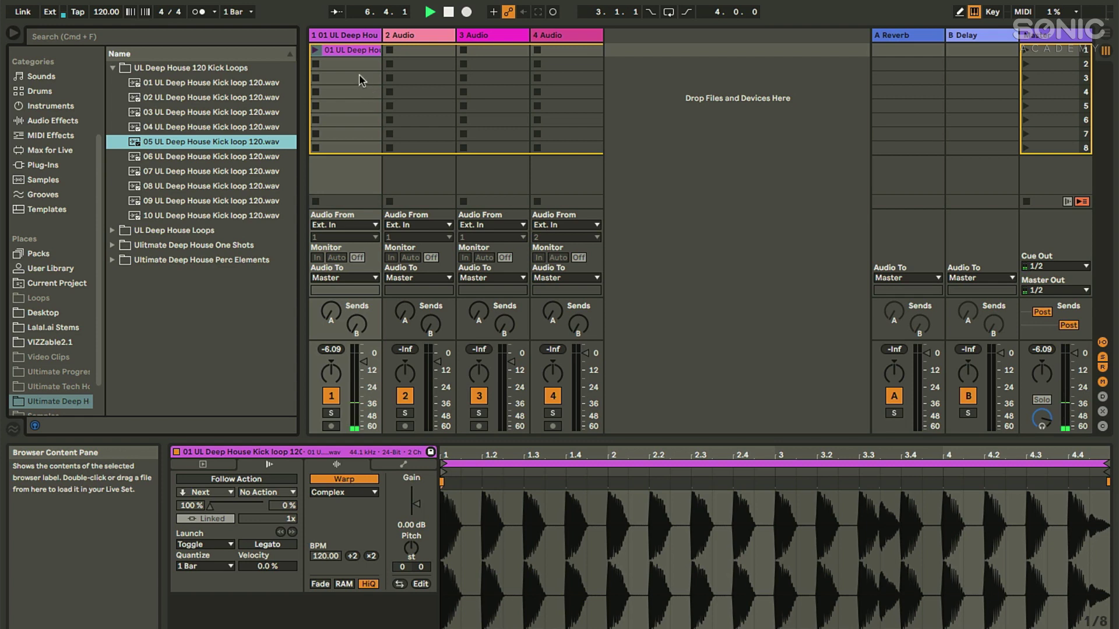
pyautogui.moveTo(359, 75); pyautogui.dragTo(356, 77)
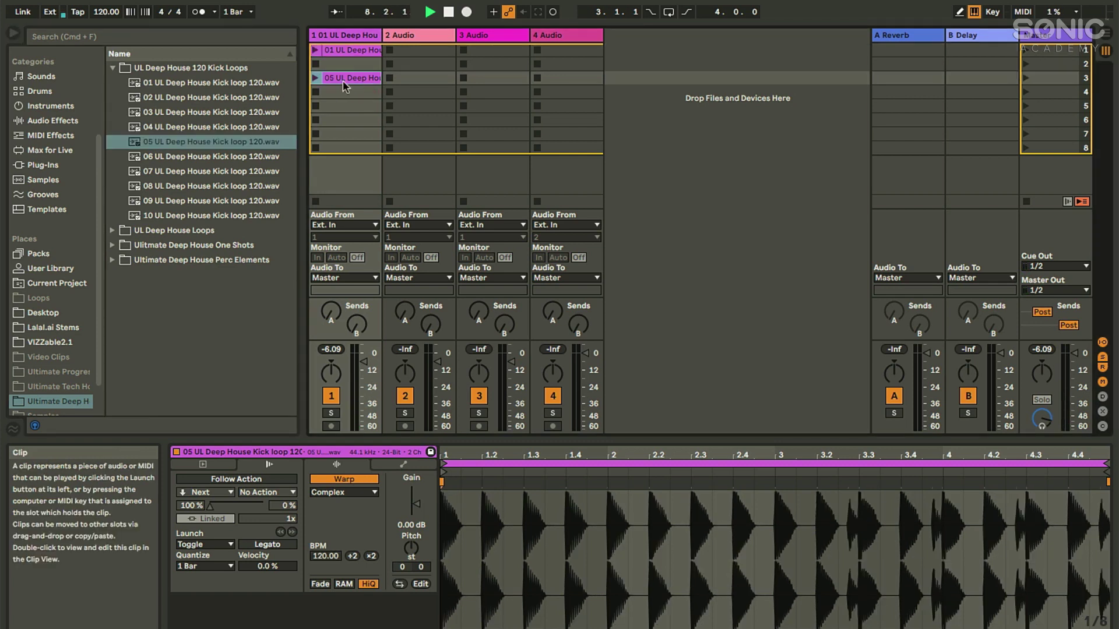
pyautogui.click(314, 79)
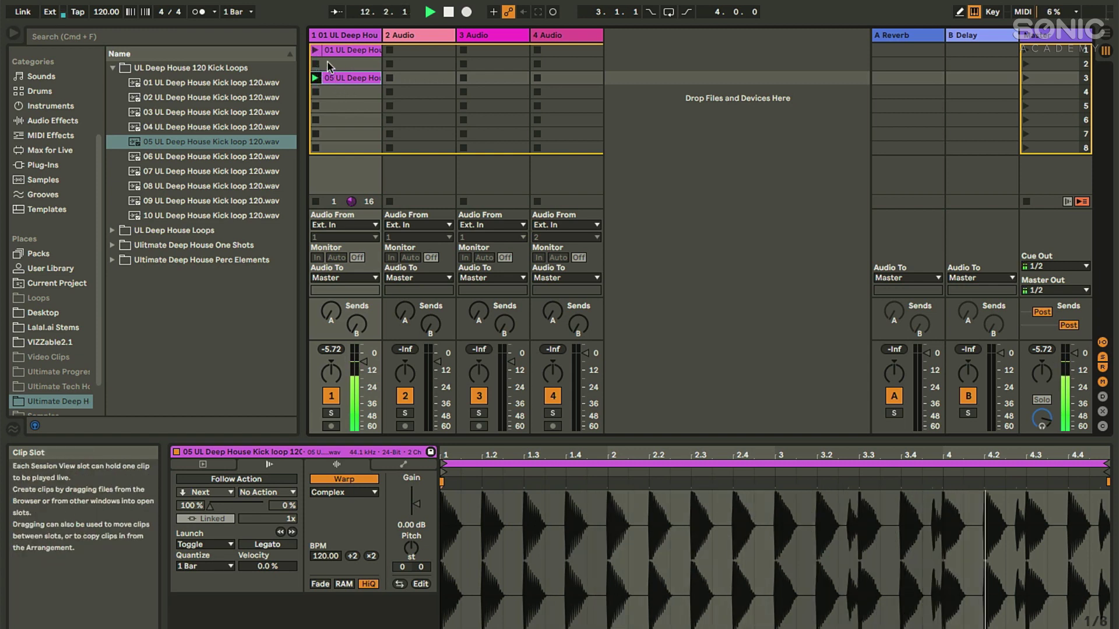
# Step: Switch track 1 playback to the 01 kick clip, trigger the 05 clip again, and return the stopped transport to the start
pyautogui.click(315, 51)
pyautogui.click(314, 51)
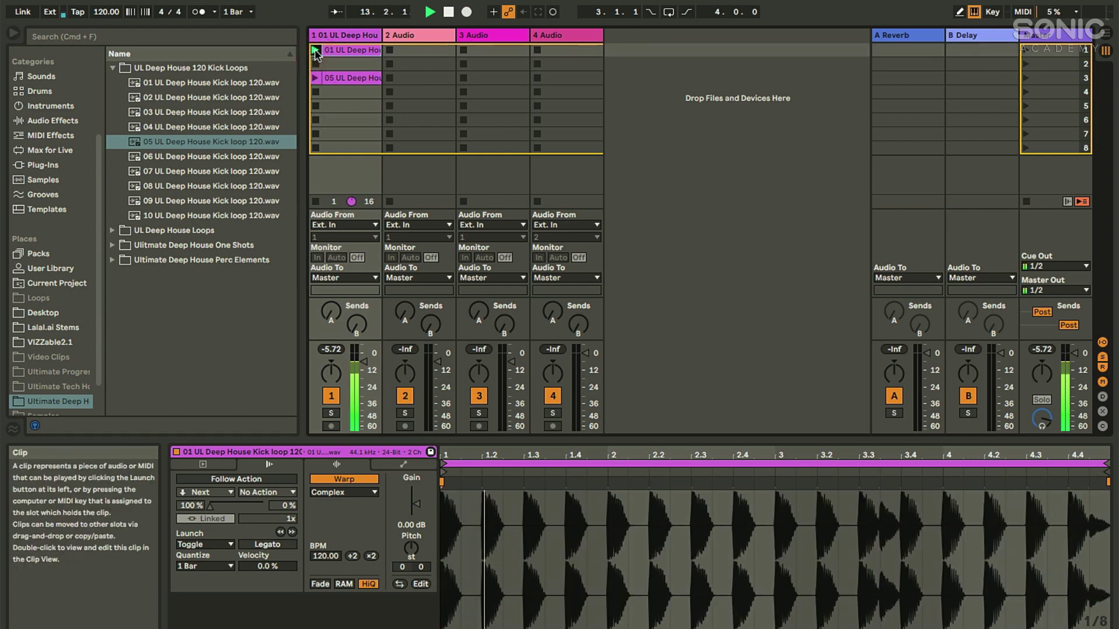
pyautogui.click(314, 79)
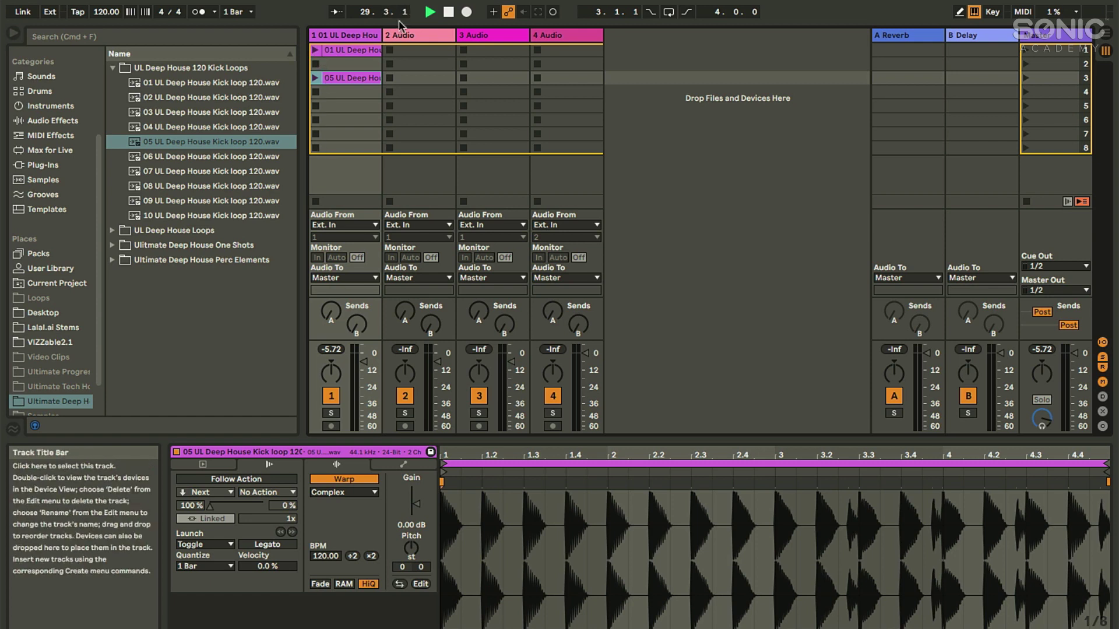
pyautogui.click(440, 14)
pyautogui.click(440, 14)
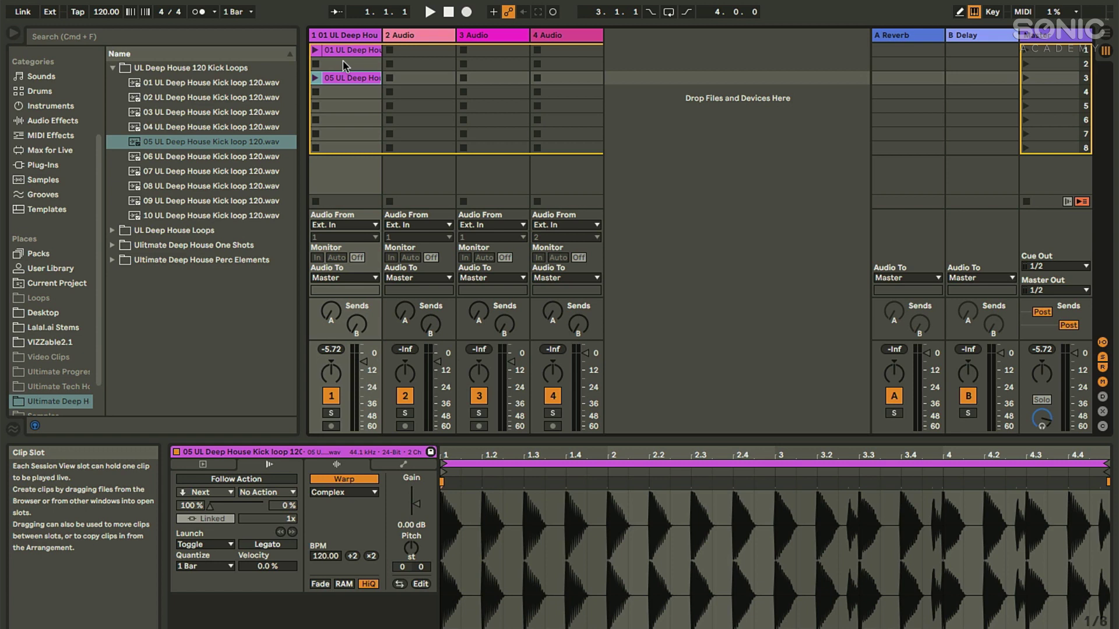
# Step: Alternate playback between the 01 and 05 kick clips, and stop track 1 from the empty slot between them
pyautogui.click(315, 50)
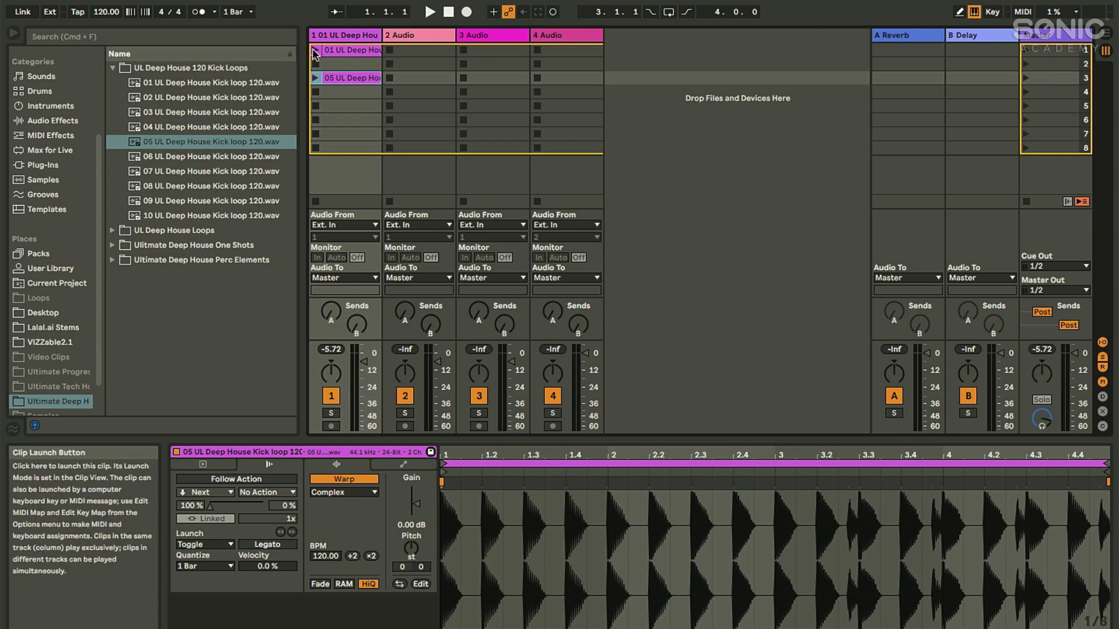
pyautogui.click(315, 77)
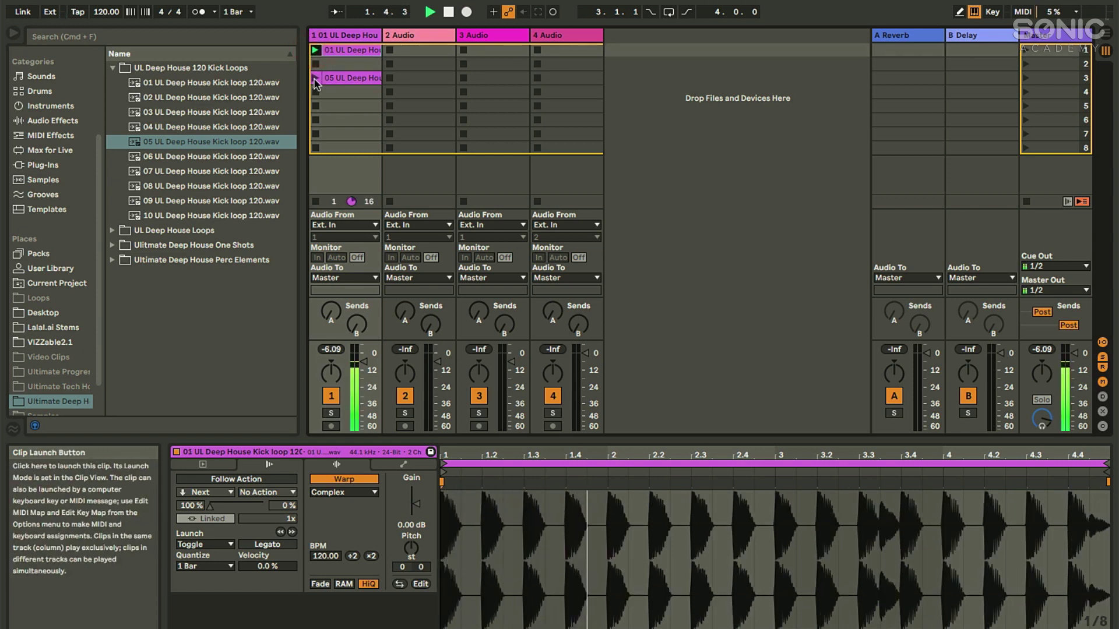
pyautogui.click(314, 50)
pyautogui.click(314, 65)
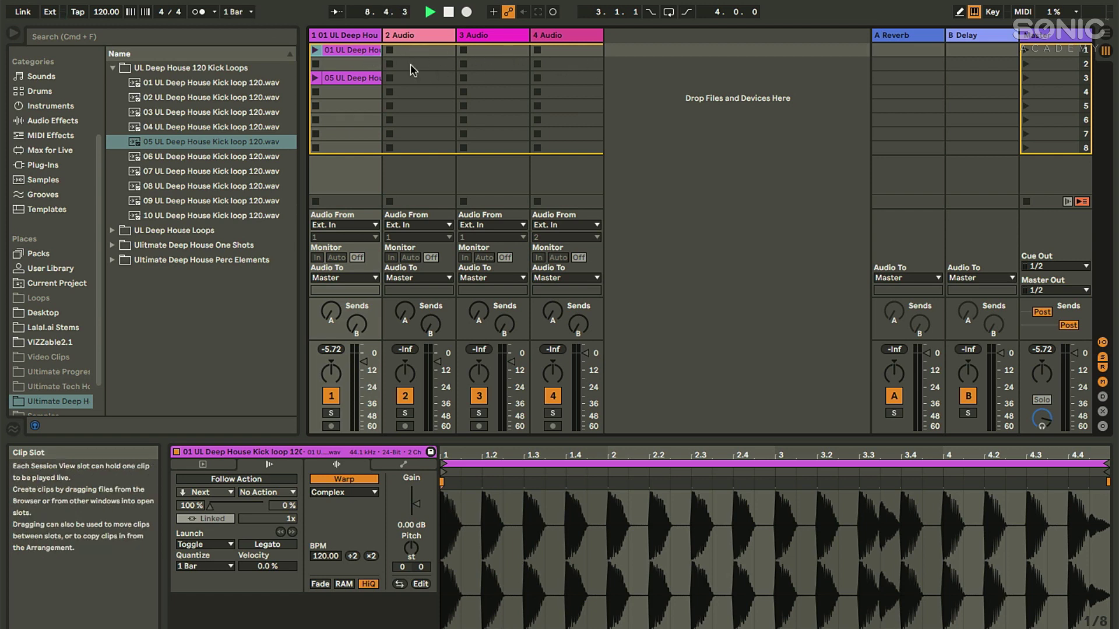
# Step: Preview 31 UL Deep House 120 Full.wav in UL Deep House Loops and load it into the first clip slot of track 2
pyautogui.click(112, 232)
pyautogui.scroll(-15, 186, 264)
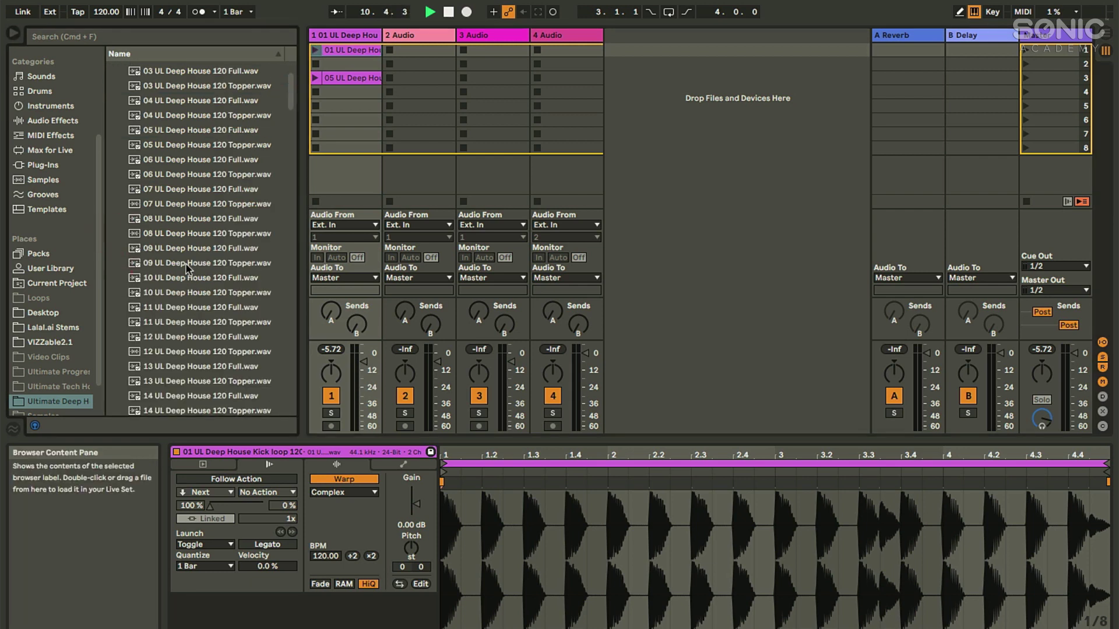
pyautogui.scroll(-3, 186, 263)
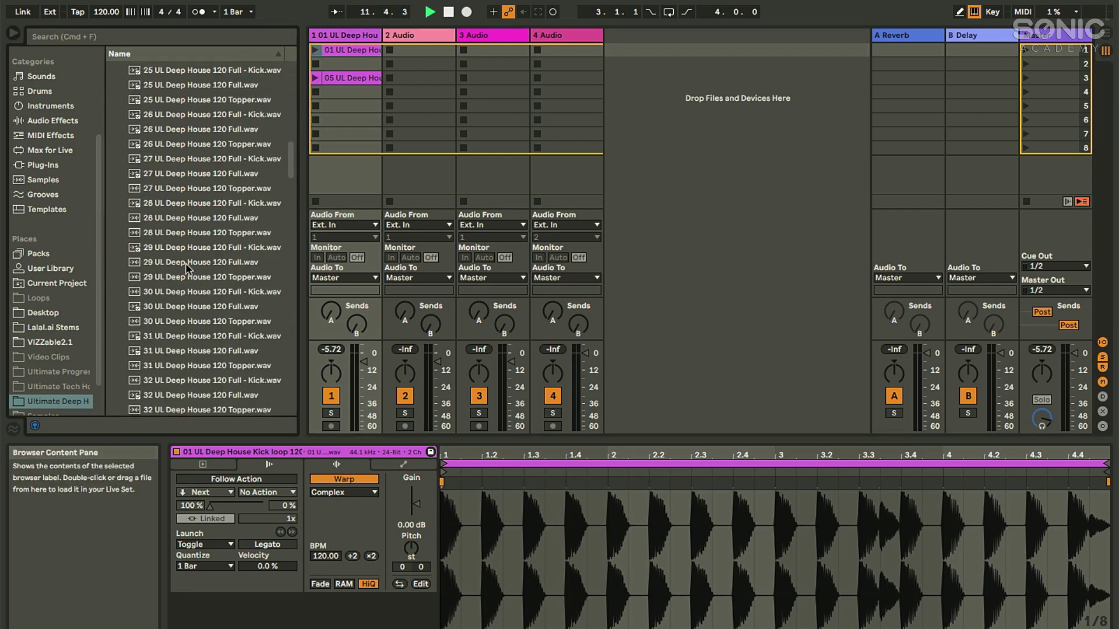
pyautogui.click(175, 352)
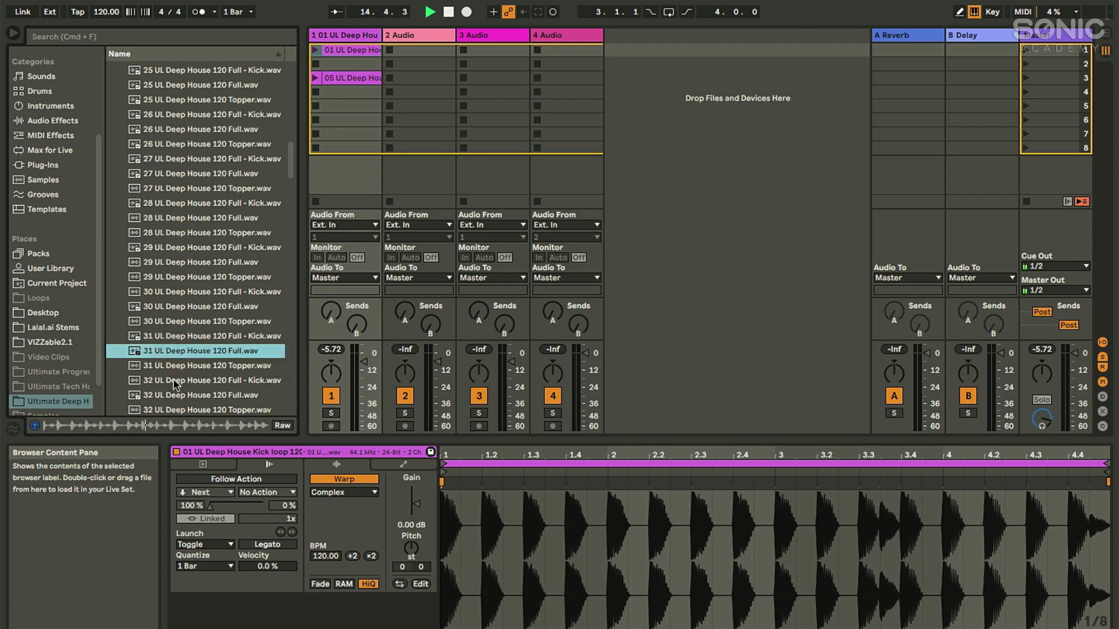
pyautogui.moveTo(181, 352); pyautogui.dragTo(408, 56)
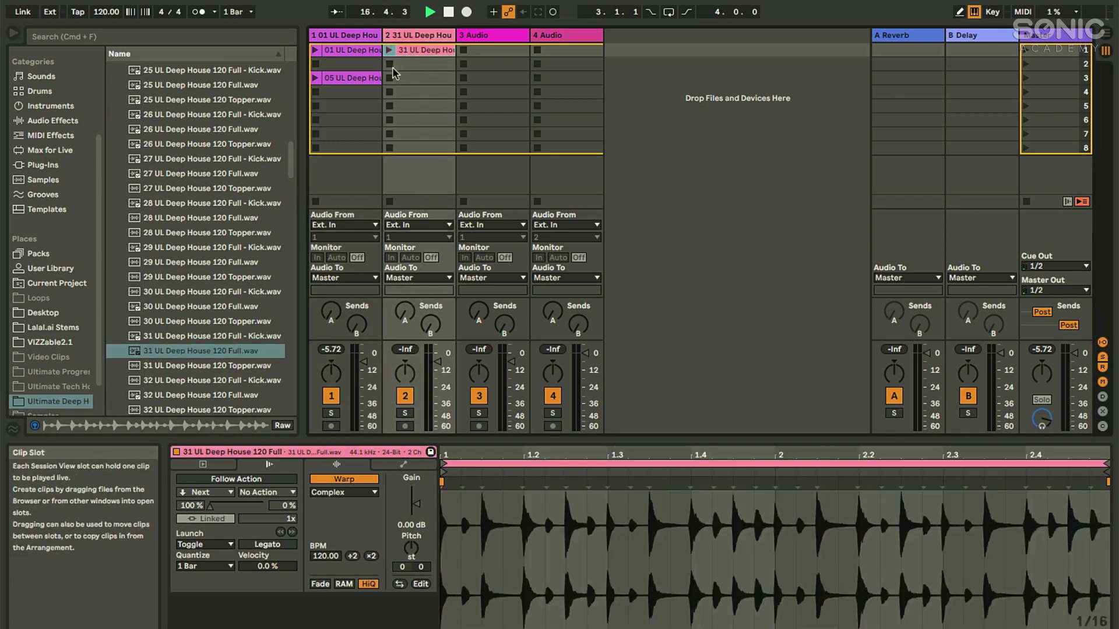
# Step: Play the 01 kick clip and the 31 Full loop together, stop the transport, and deactivate the clip on track 2
pyautogui.click(314, 53)
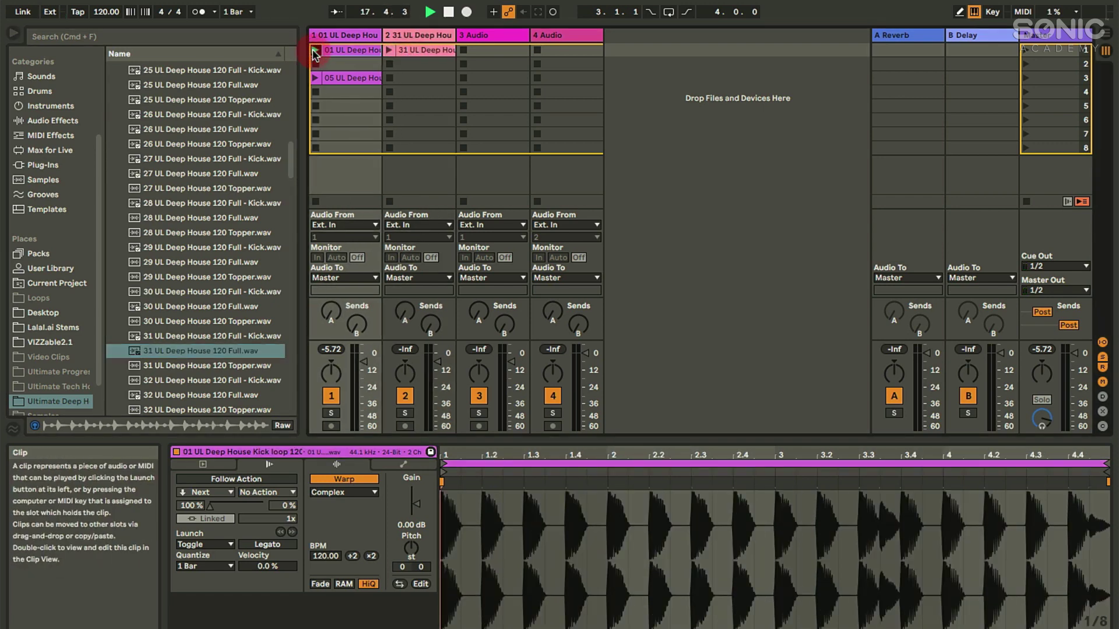
pyautogui.click(390, 51)
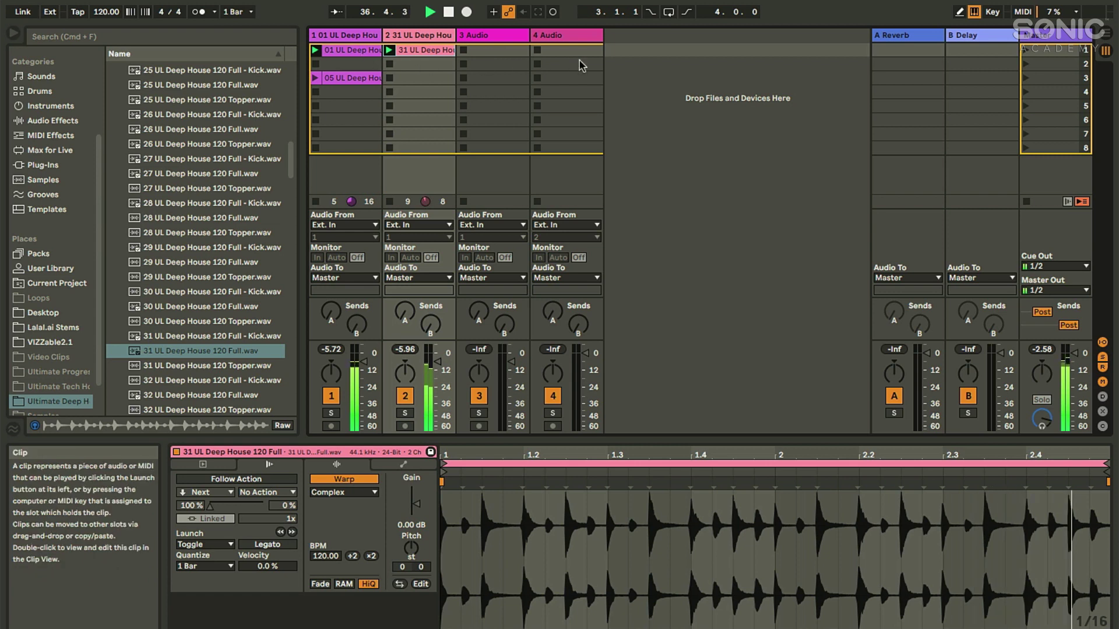
pyautogui.click(448, 11)
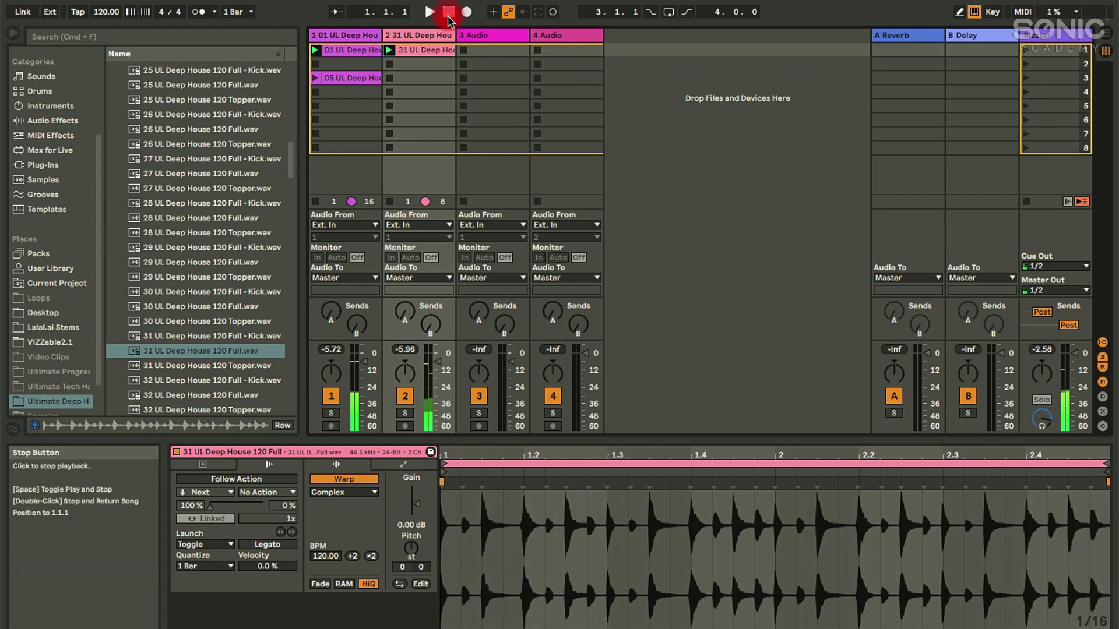
pyautogui.click(391, 64)
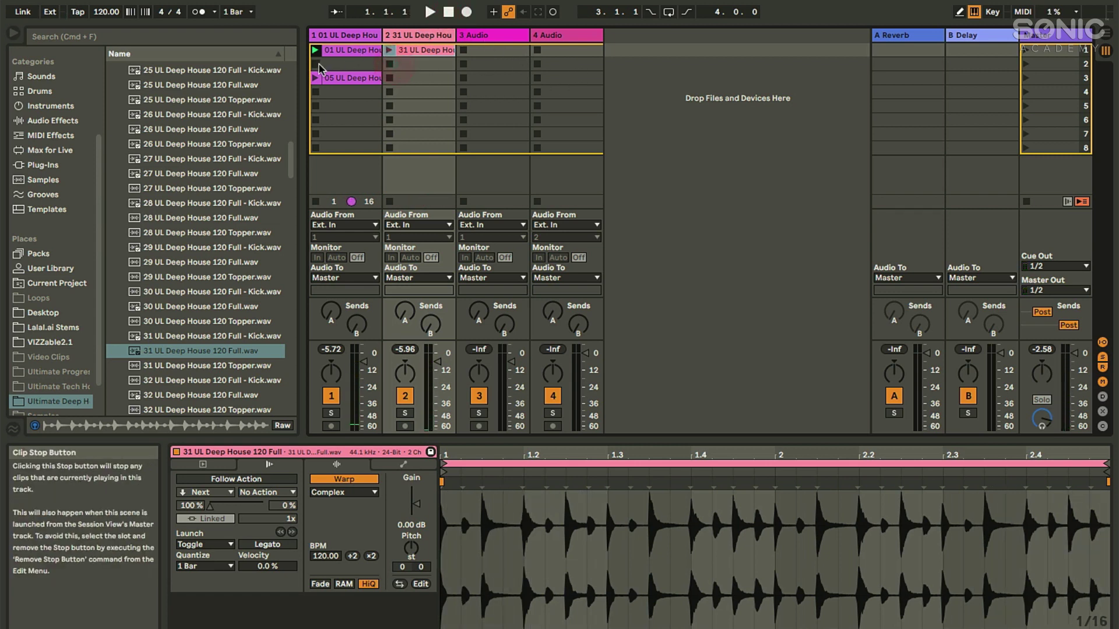
# Step: Launch scene 1 to start both loops together, stop the transport, and deactivate the clips on tracks 1 and 2
pyautogui.click(1024, 52)
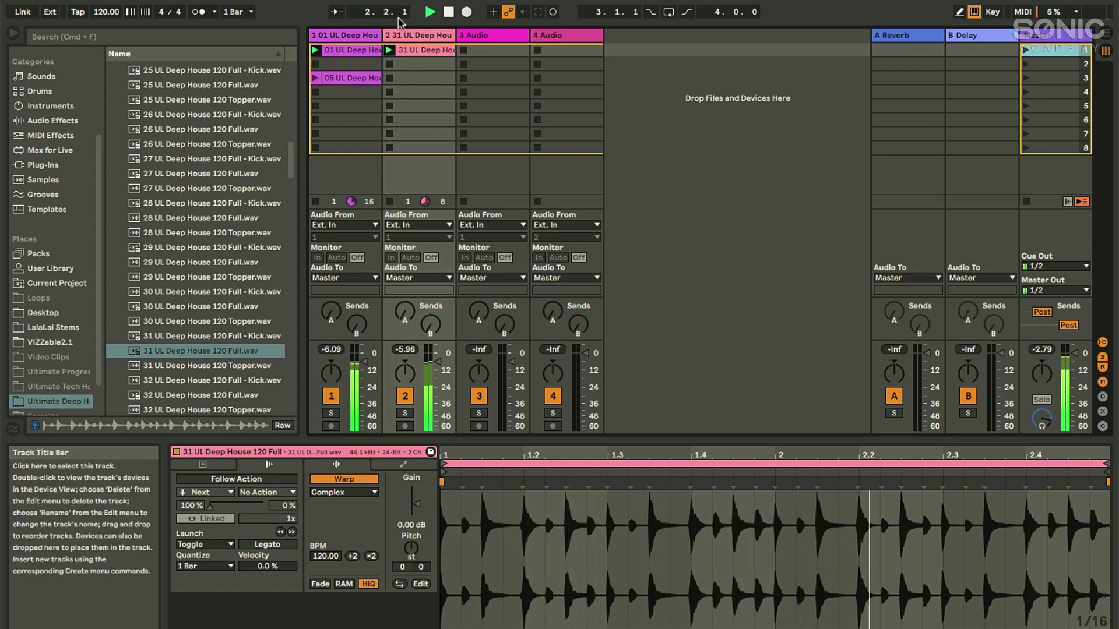
pyautogui.click(448, 12)
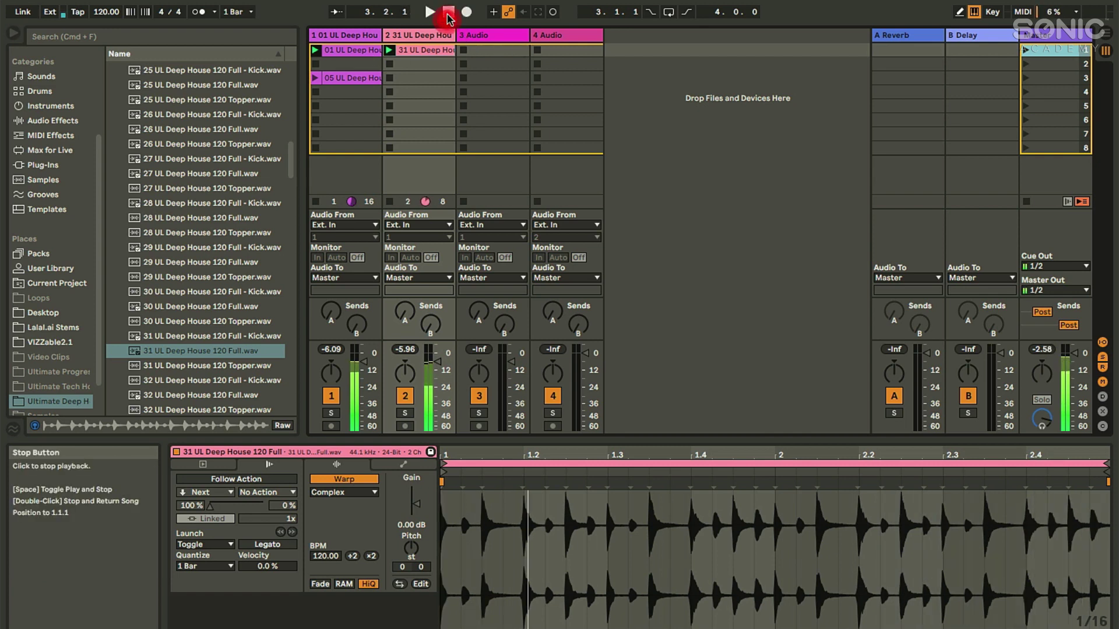
pyautogui.click(389, 63)
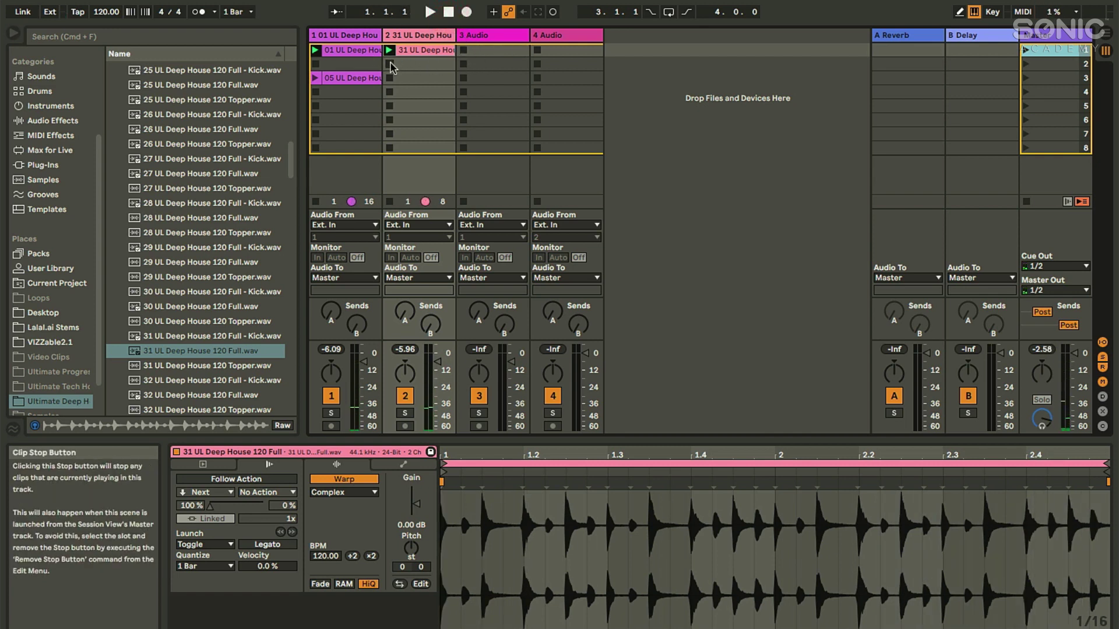
pyautogui.click(315, 64)
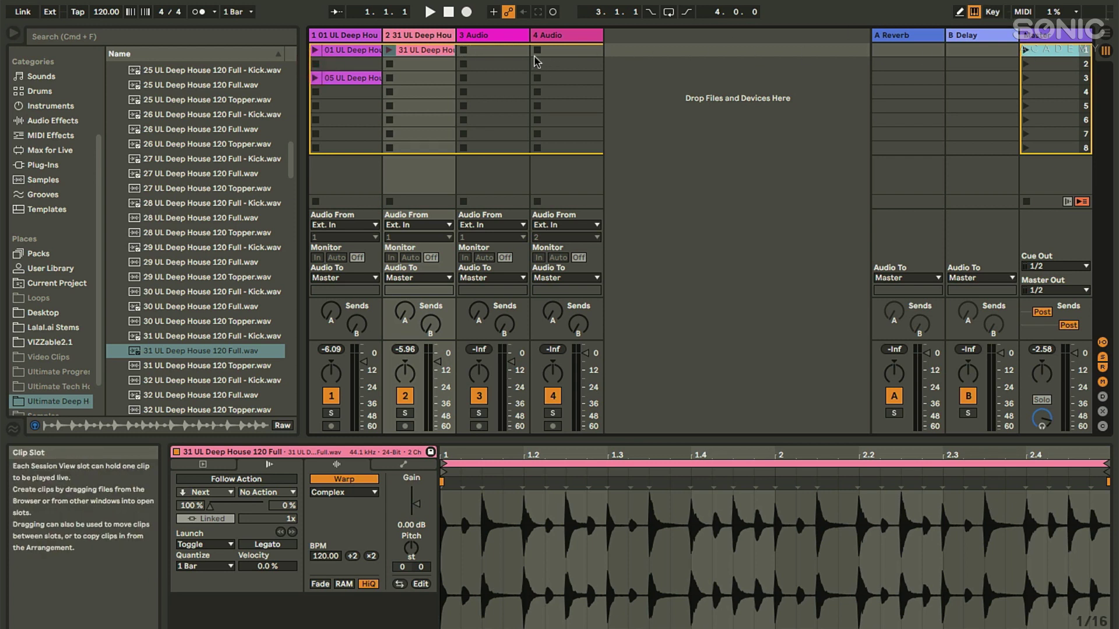
# Step: Launch scene 1 and load 12 UL Deep House Perc 120.aif from Ultimate Deep House Perc Elements into the first clip slot of track 3
pyautogui.click(1025, 50)
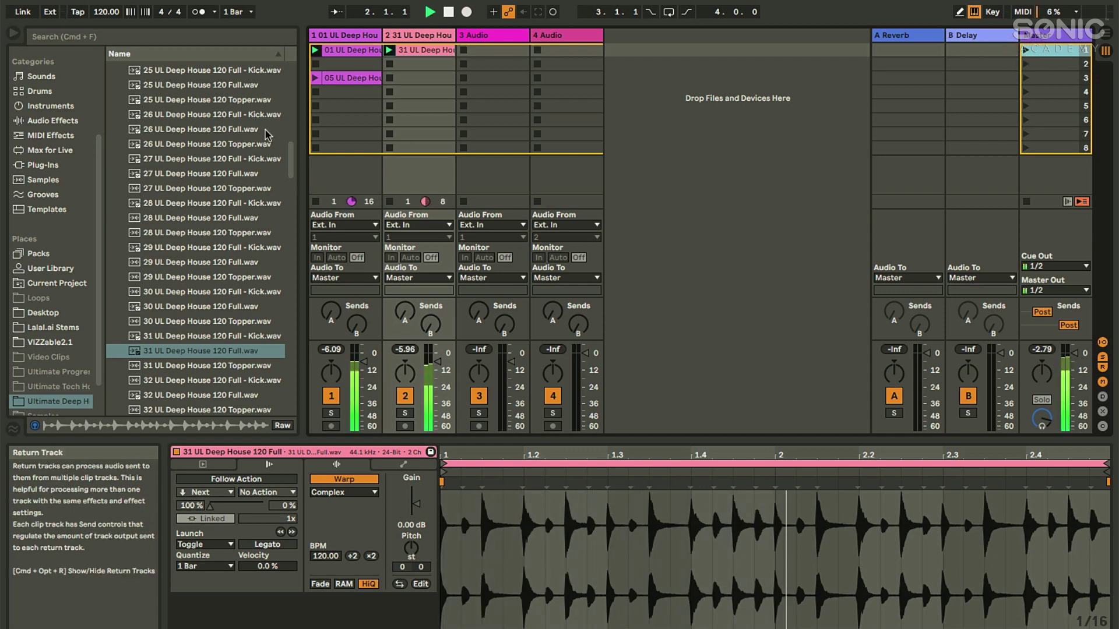
pyautogui.scroll(-10, 185, 156)
pyautogui.scroll(-20, 185, 156)
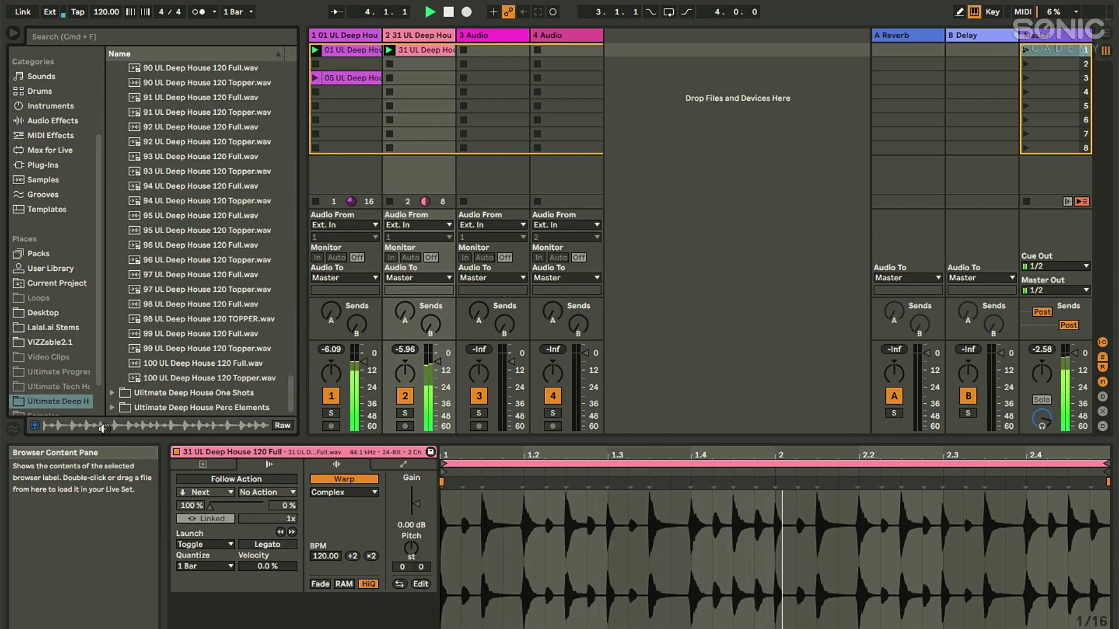
pyautogui.click(112, 408)
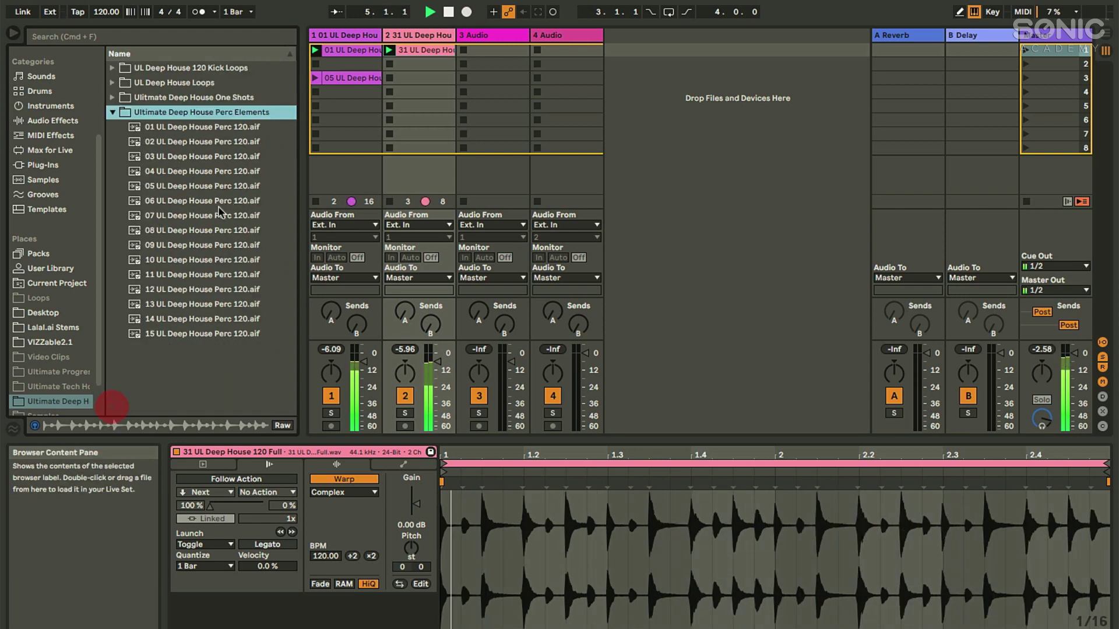
pyautogui.click(169, 289)
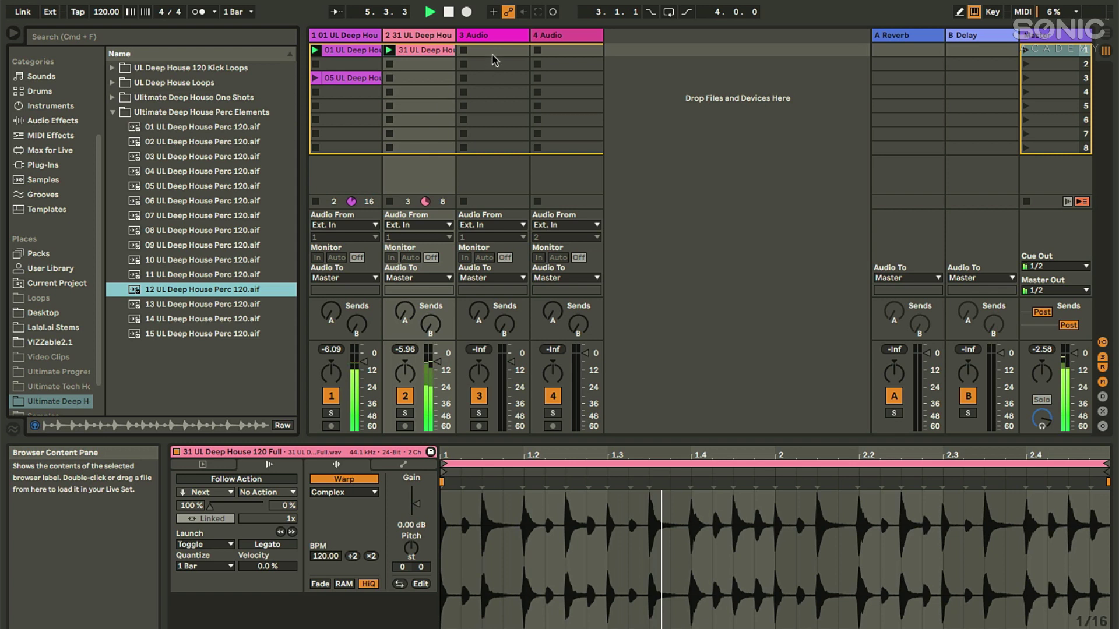
pyautogui.moveTo(494, 55); pyautogui.dragTo(494, 54)
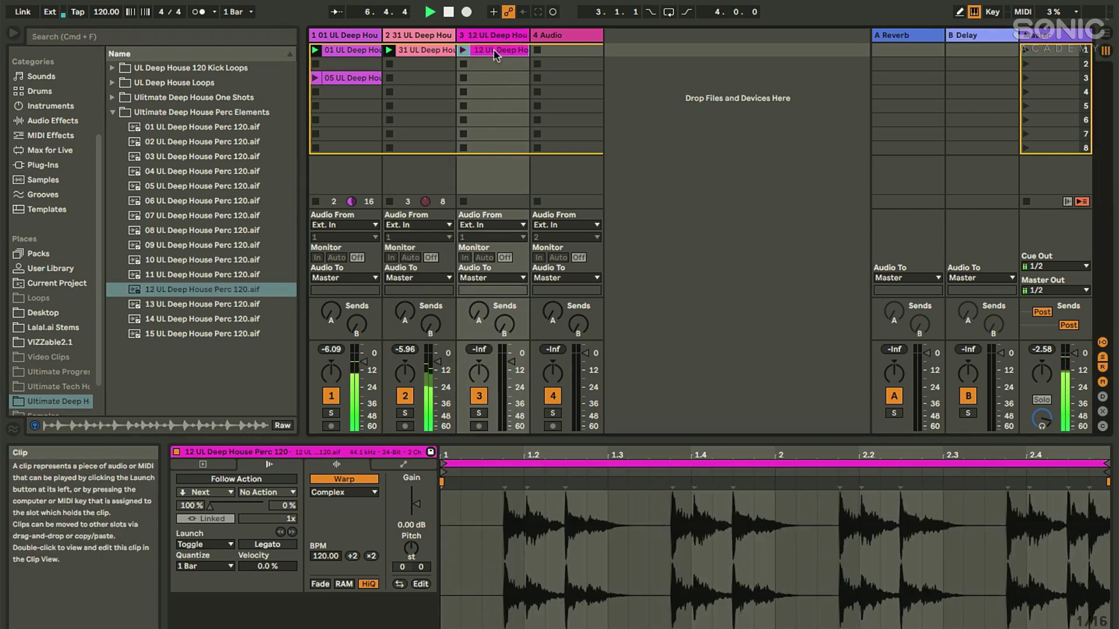
# Step: Stop the transport and relaunch scene 1 to start the kick, Full and Perc loops together
pyautogui.click(449, 13)
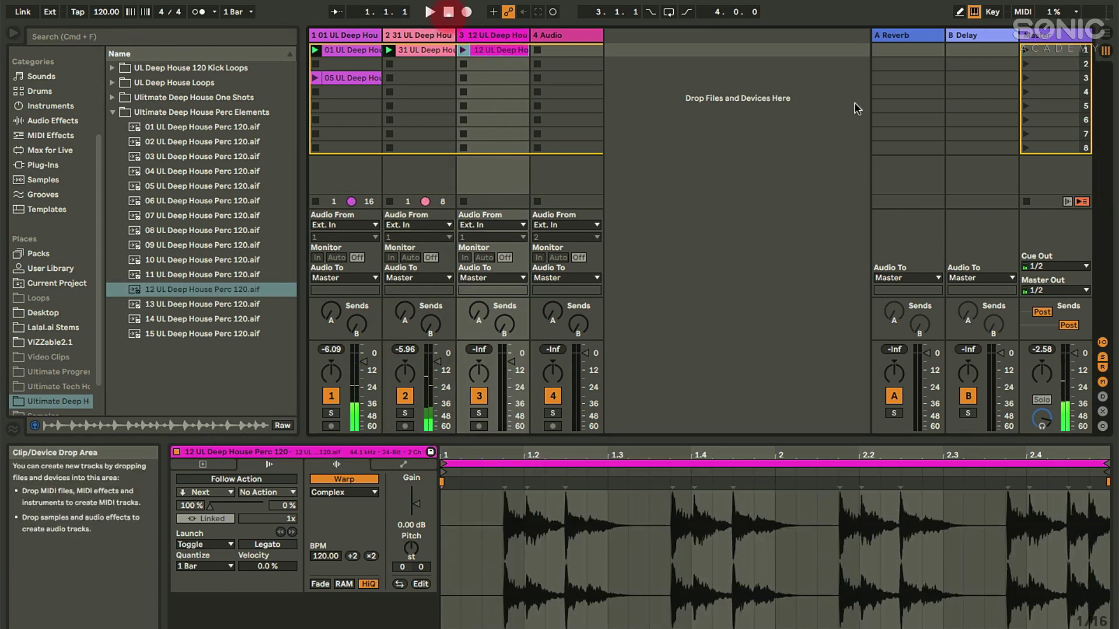
pyautogui.click(1025, 50)
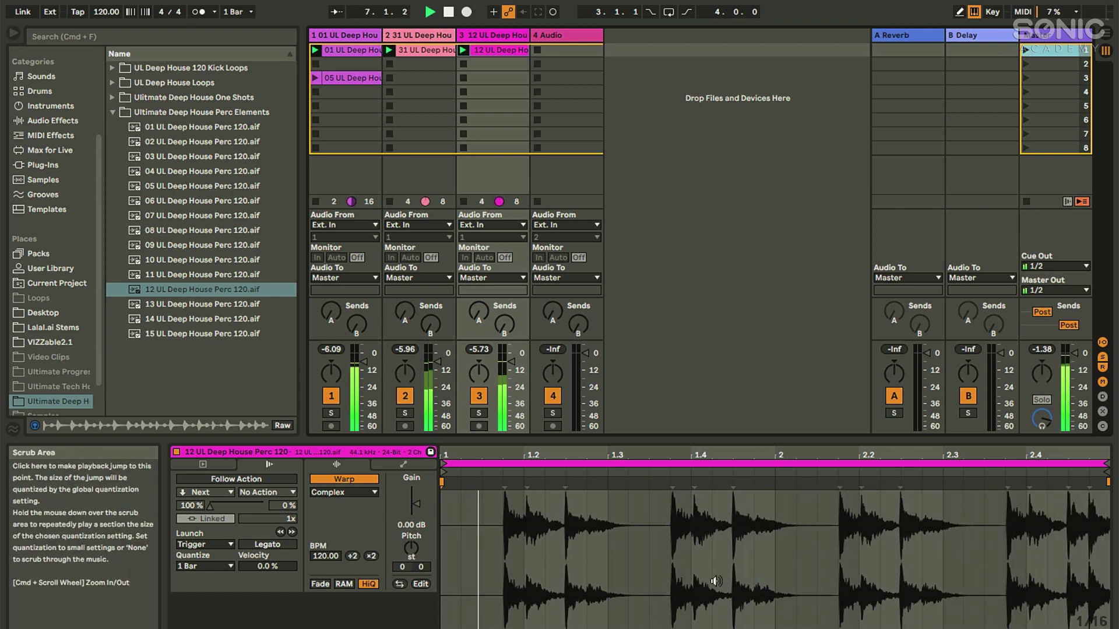
# Step: Switch Loop off for the Perc clip on track 3, launch it to play only once, and switch Loop back on
pyautogui.click(203, 464)
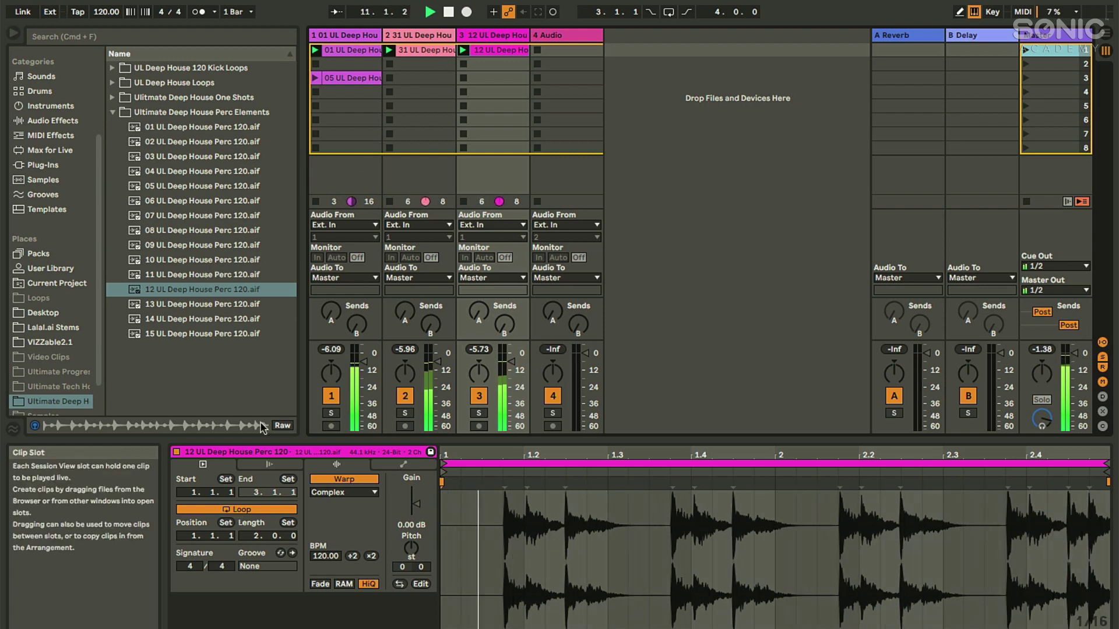
pyautogui.click(241, 509)
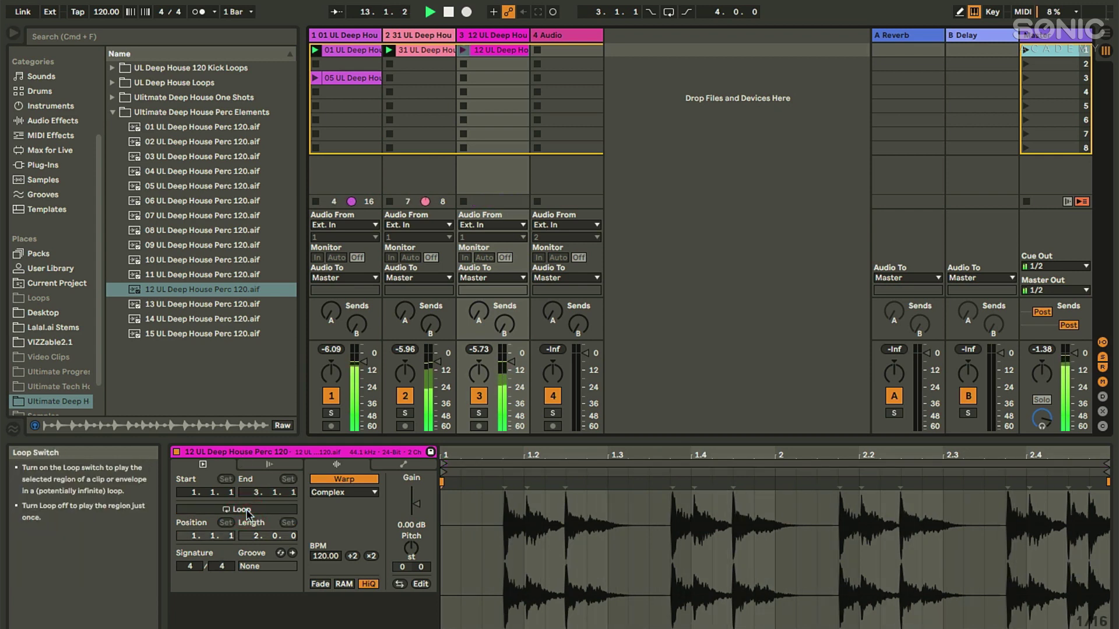
pyautogui.click(462, 52)
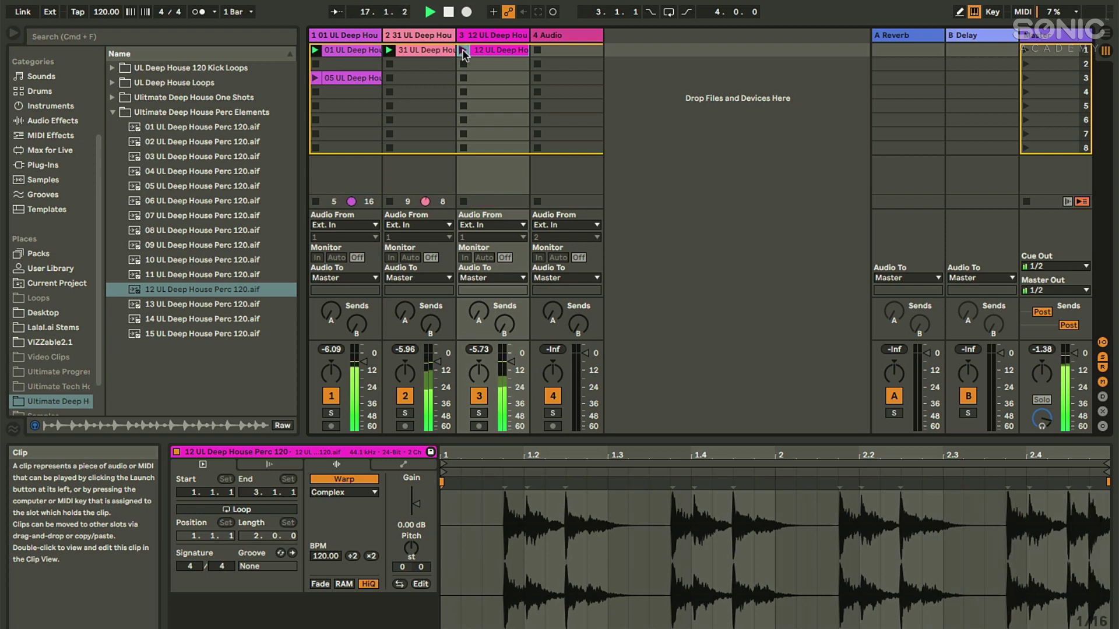
pyautogui.click(281, 510)
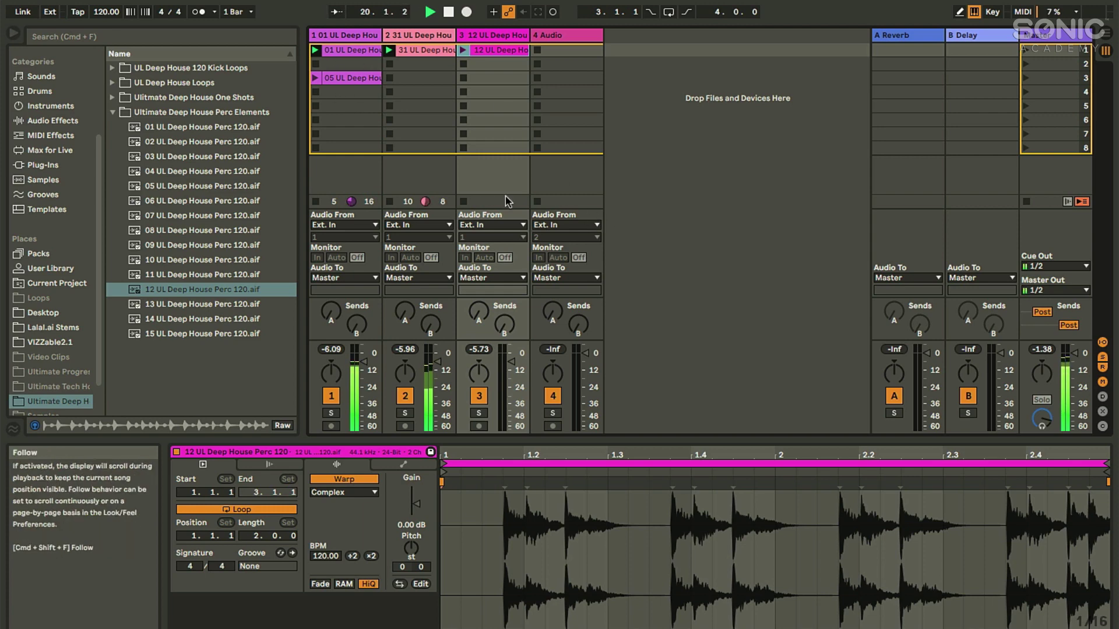
# Step: Check the Loop settings of the first-row clips on tracks 1, 2 and 3
pyautogui.click(434, 50)
pyautogui.click(327, 50)
pyautogui.click(432, 50)
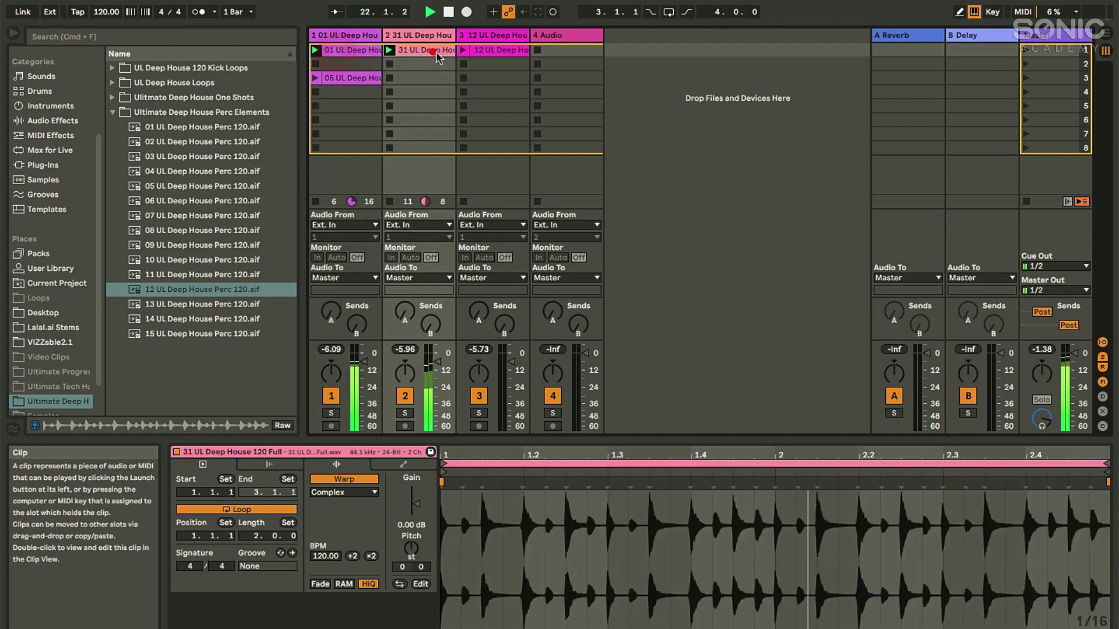
pyautogui.click(505, 54)
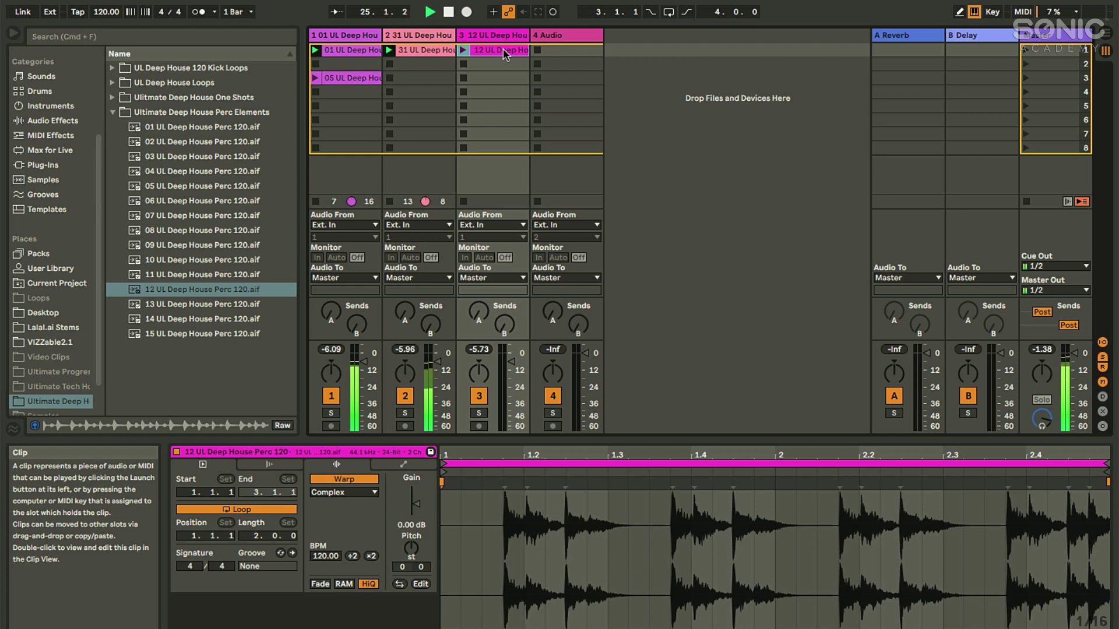
# Step: Stop the playing tracks individually from the empty slots beneath their clips, and launch the empty scene 4
pyautogui.click(464, 66)
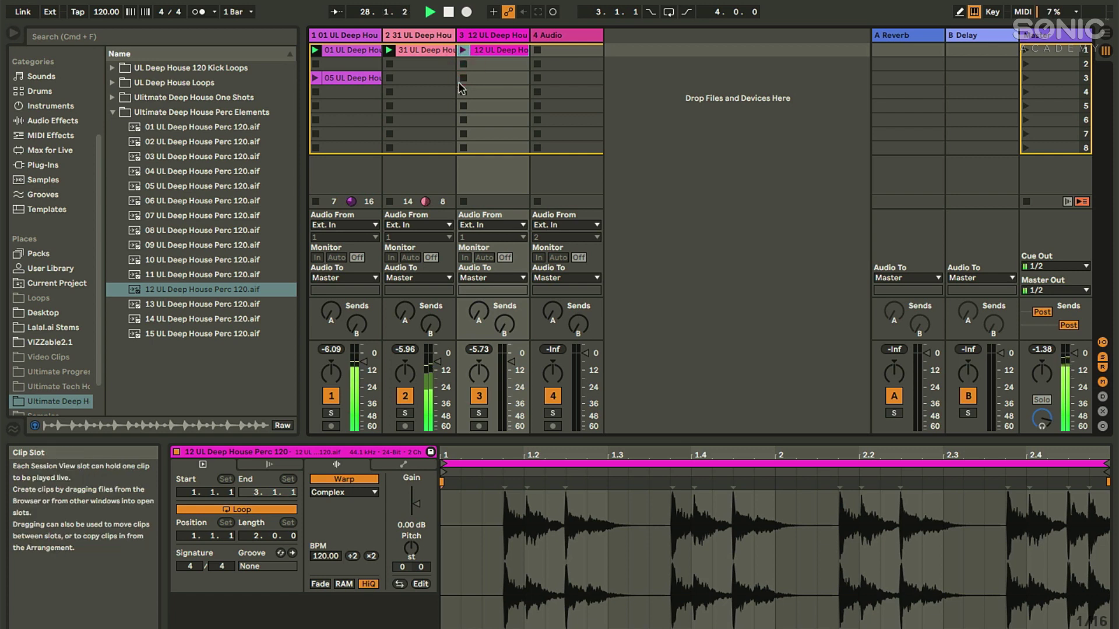
pyautogui.click(388, 66)
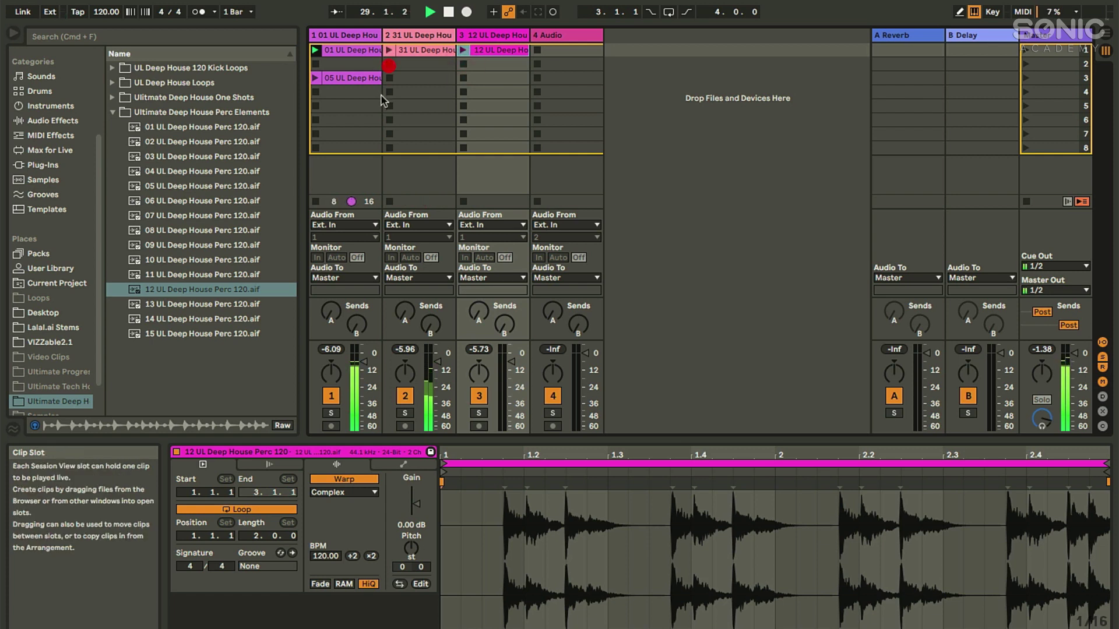
pyautogui.click(1025, 51)
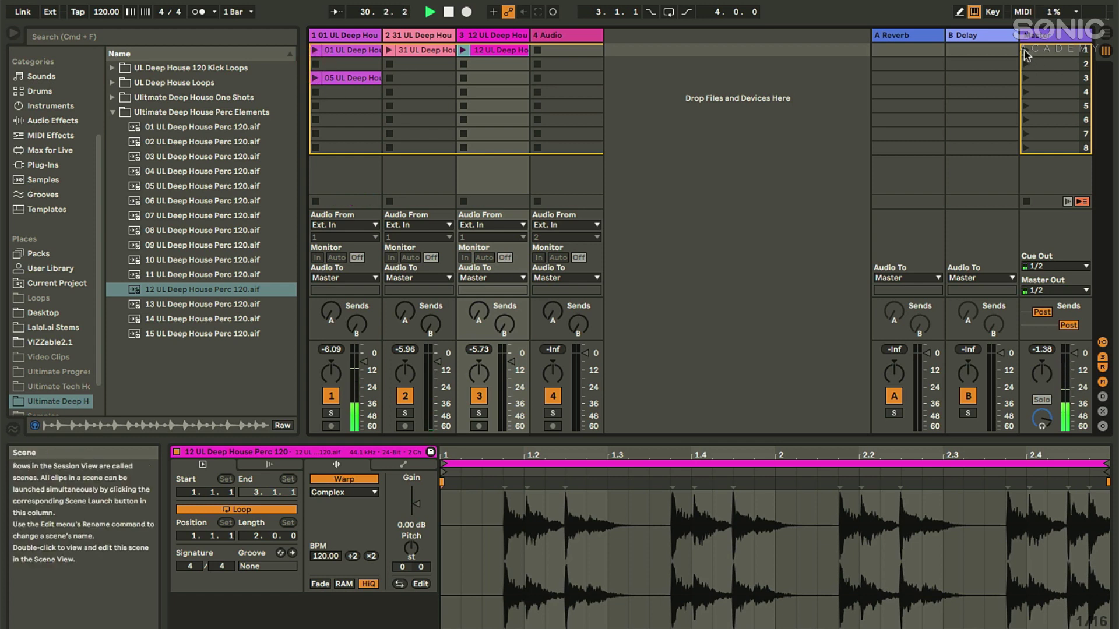
pyautogui.click(1027, 93)
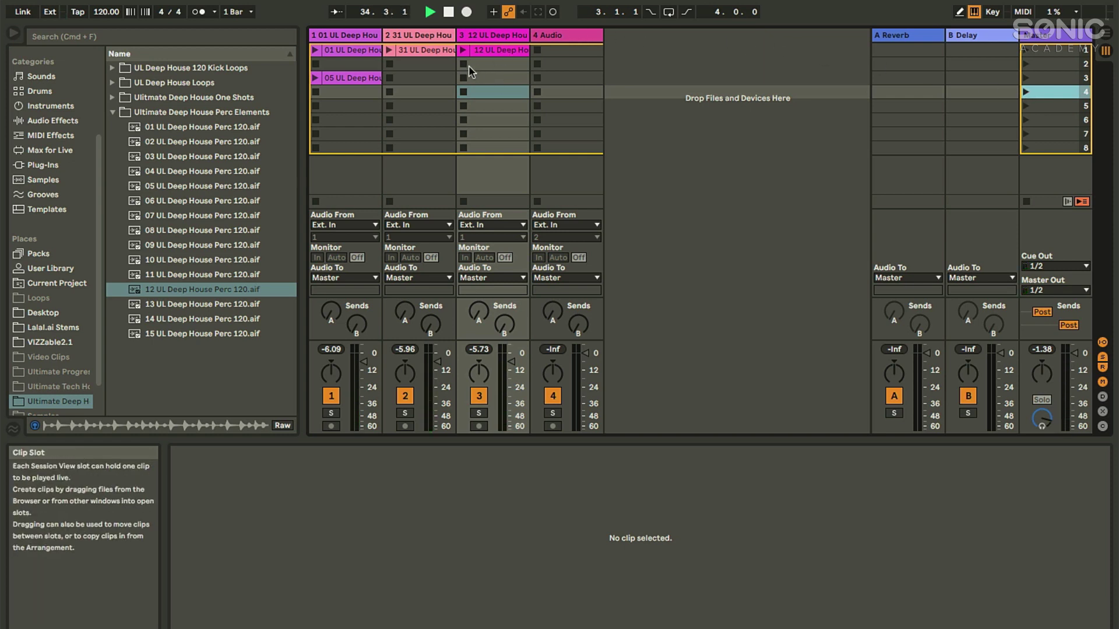
# Step: Toggle the Perc clip's activator off and on, try launching the clip while it is deactivated, and reactivate it
pyautogui.click(491, 50)
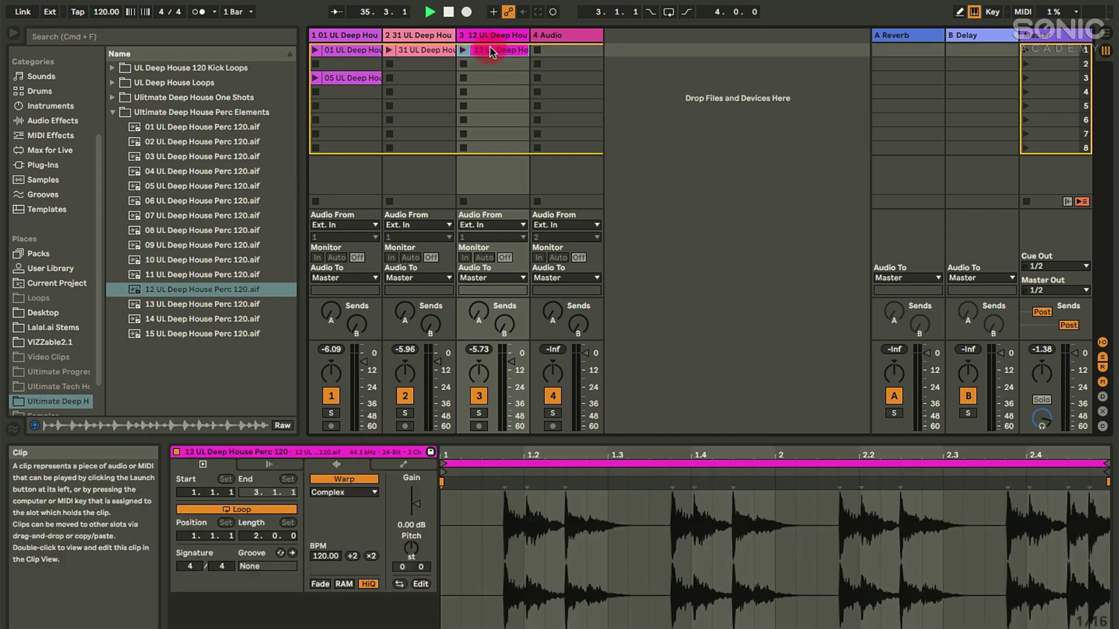
pyautogui.click(175, 452)
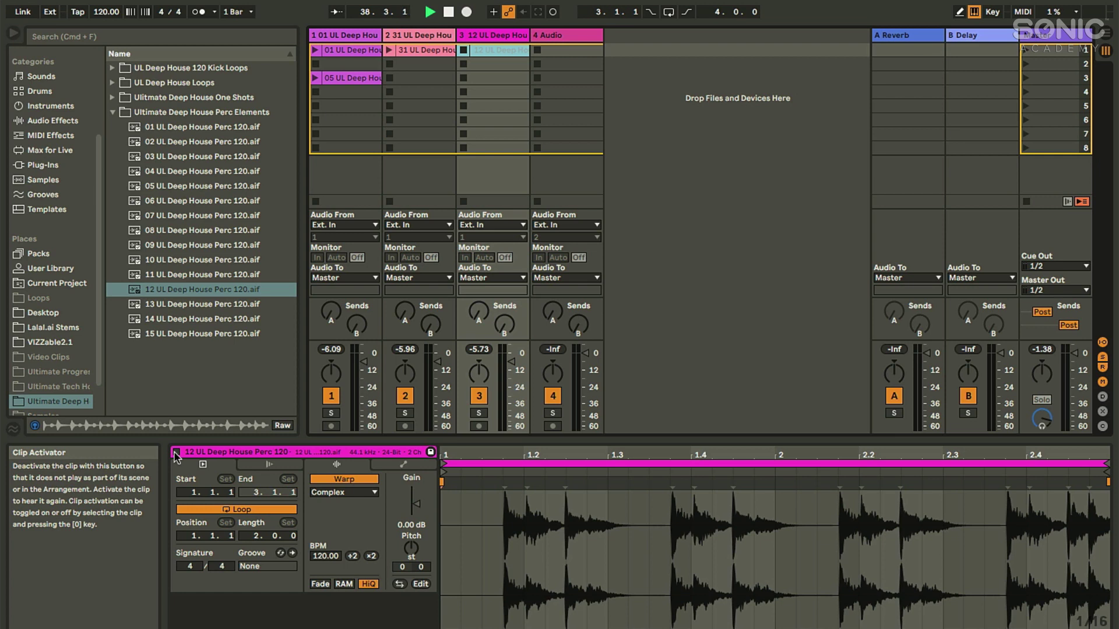
pyautogui.click(176, 452)
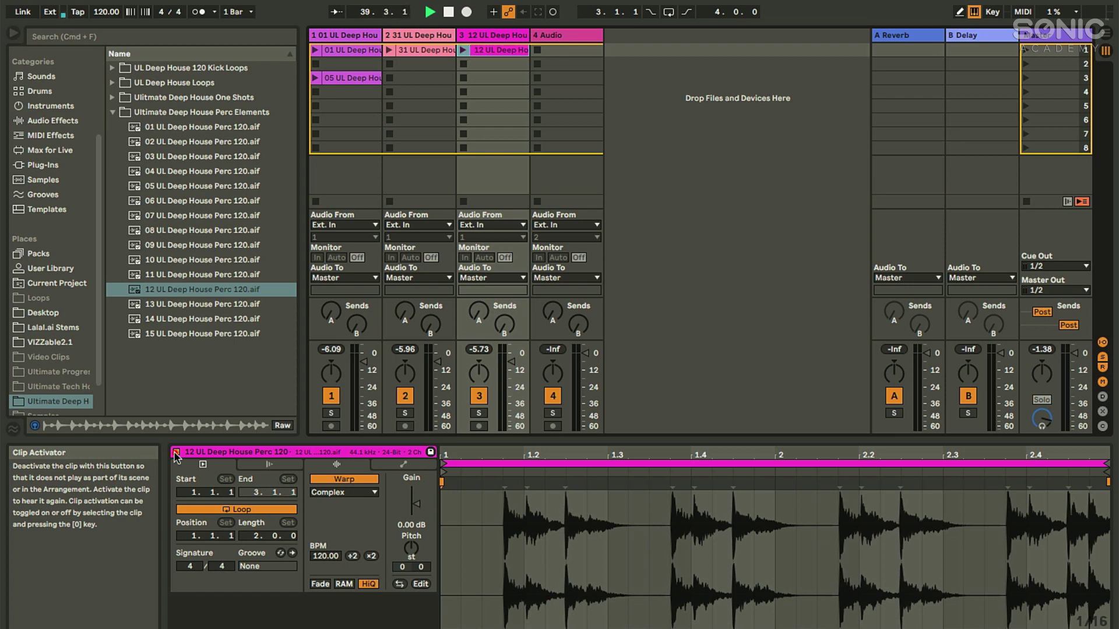
pyautogui.click(176, 452)
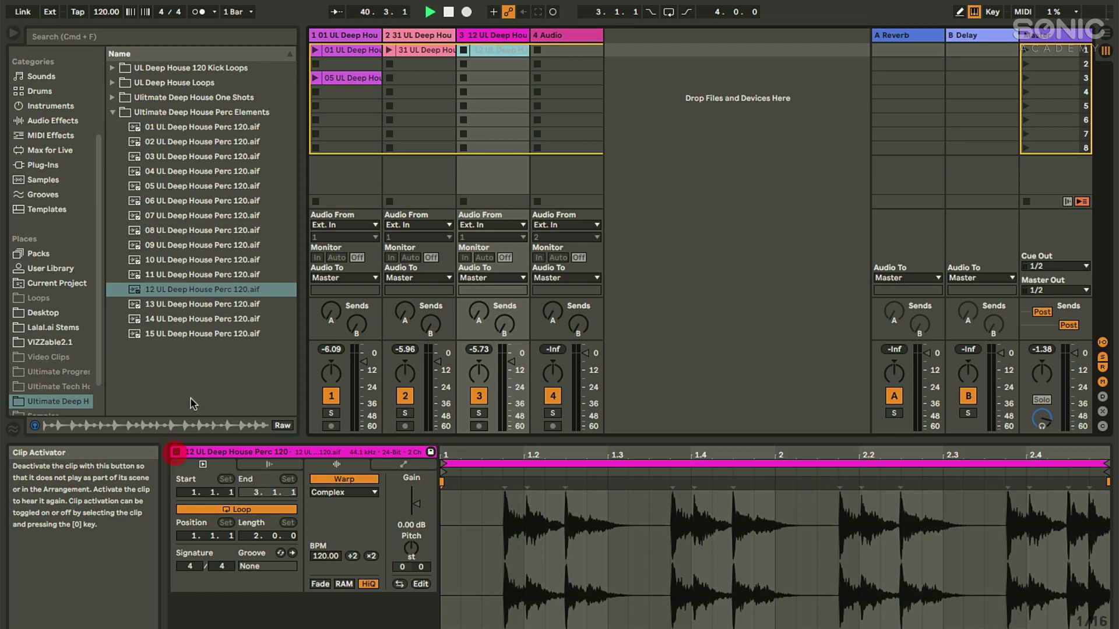
pyautogui.click(463, 51)
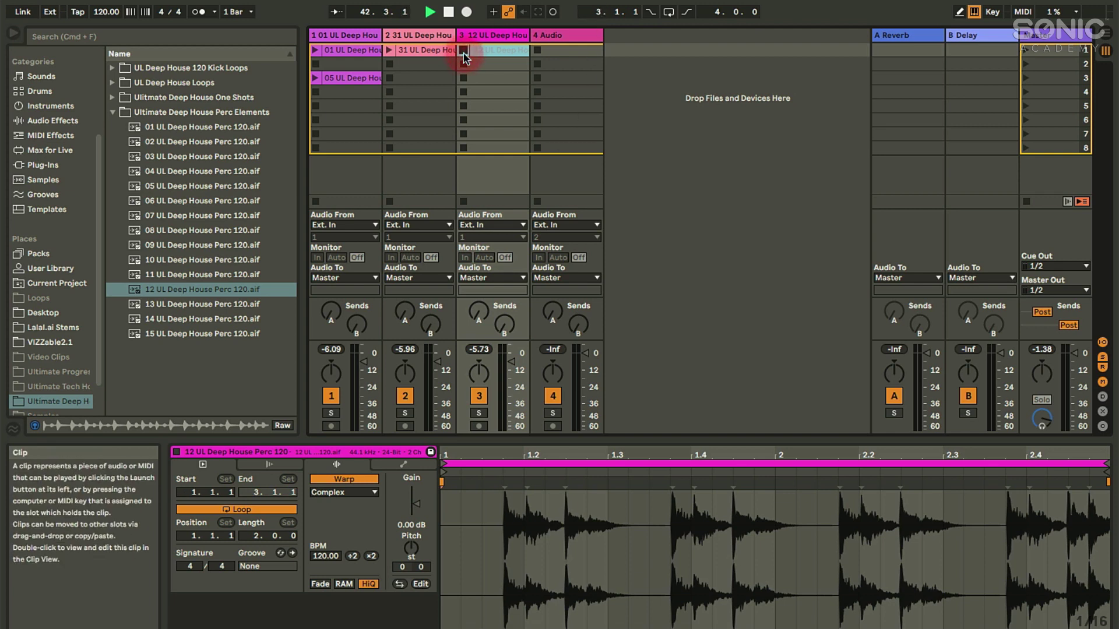
pyautogui.click(176, 453)
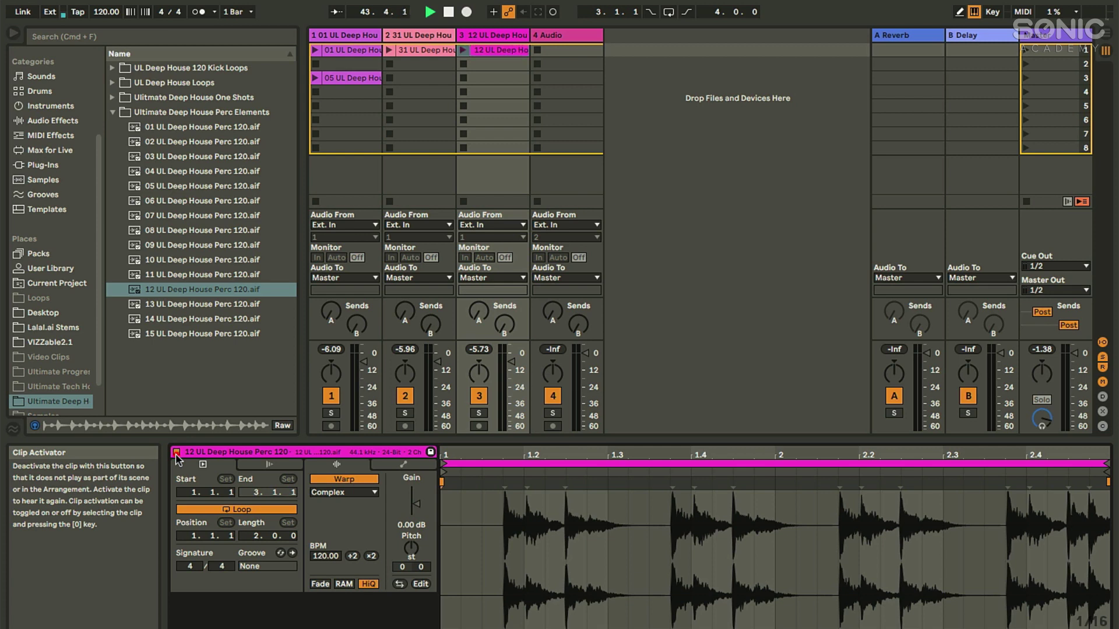
# Step: Launch the Perc clip, reset the transport, and launch the 31 Full and 01 kick clips alongside it
pyautogui.click(460, 51)
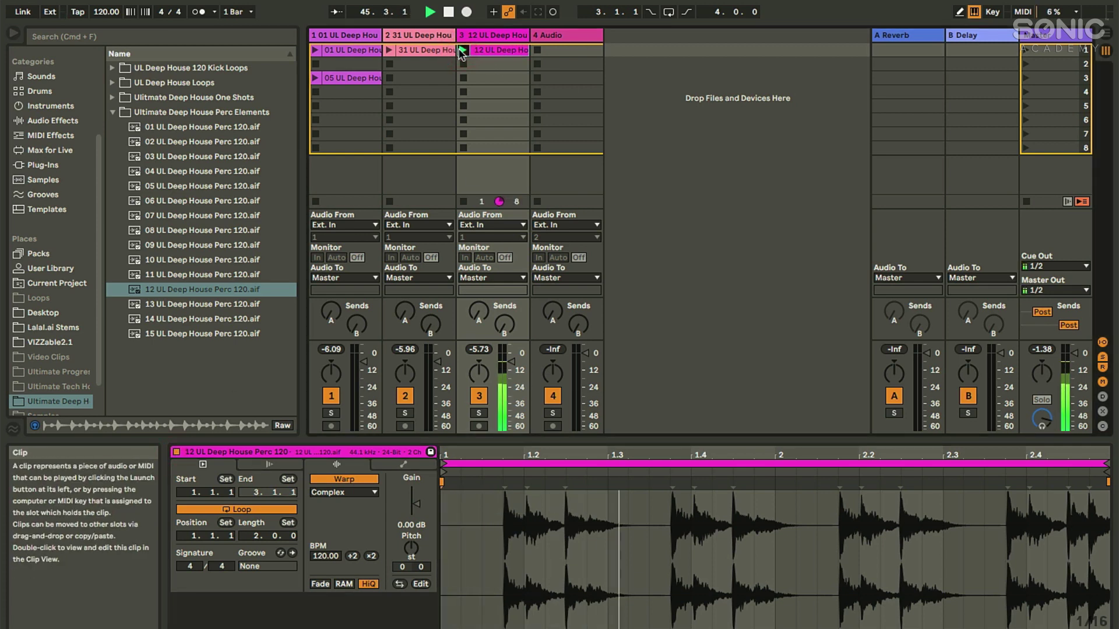
pyautogui.click(448, 11)
pyautogui.click(389, 50)
pyautogui.click(316, 51)
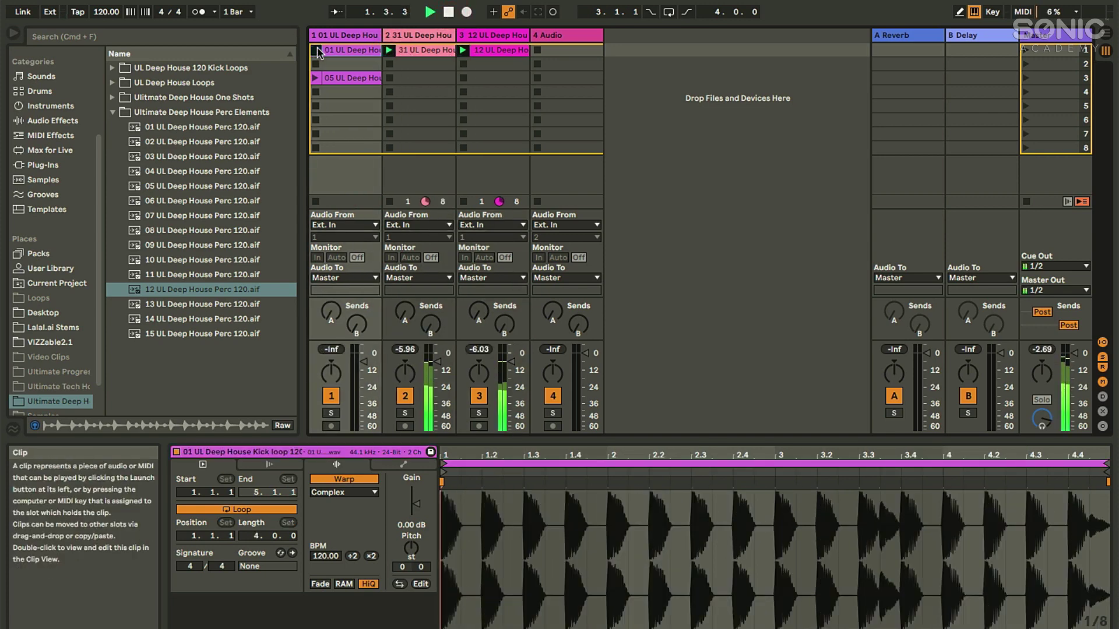
# Step: Deactivate the Perc clip on track 3 during playback, then reactivate and relaunch it
pyautogui.click(490, 51)
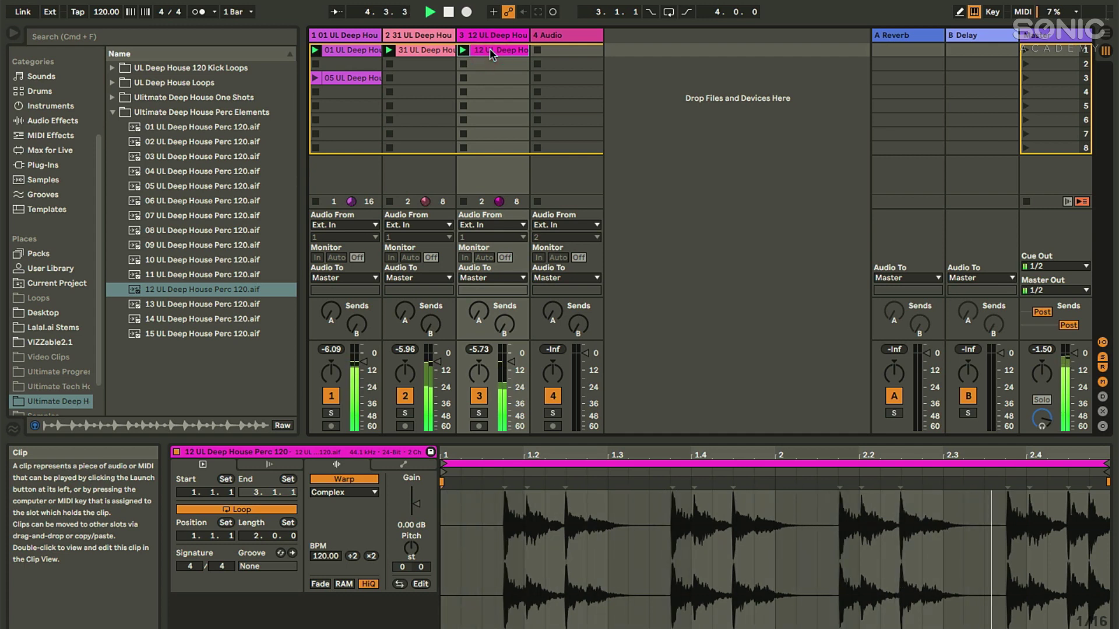
pyautogui.press('0')
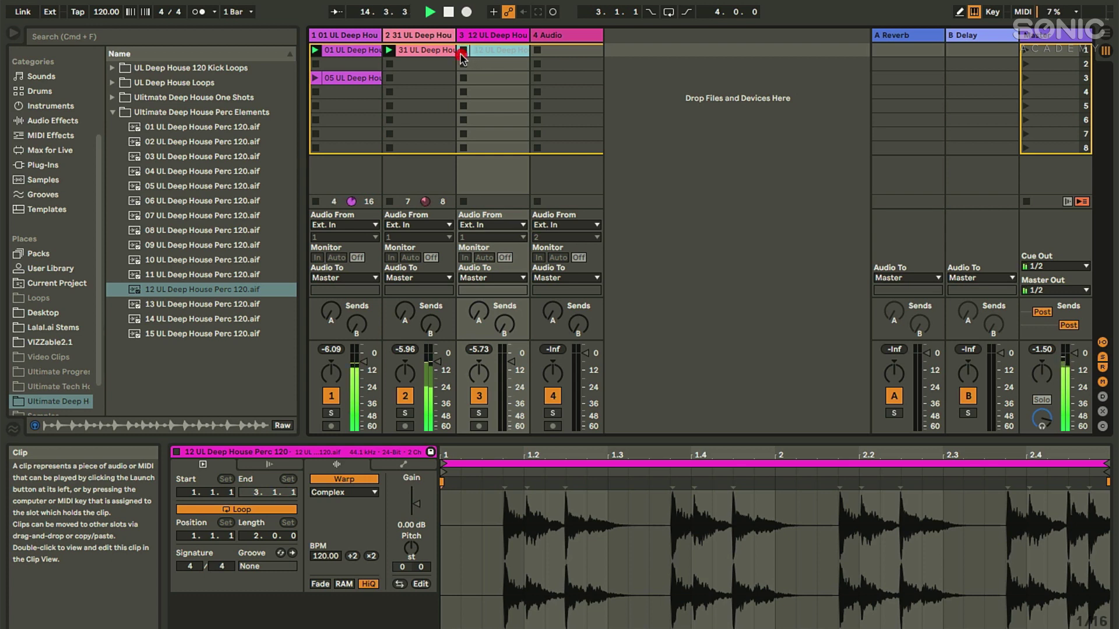
pyautogui.moveTo(488, 44); pyautogui.dragTo(488, 45)
pyautogui.click(463, 50)
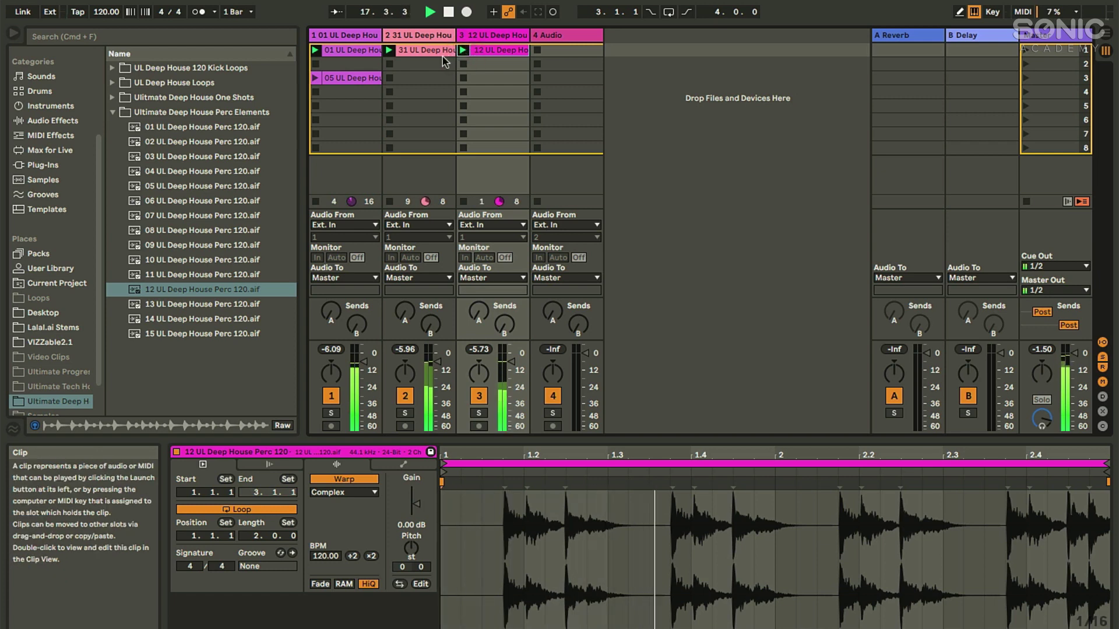
# Step: Select the 31 Full clip, mute track 2 with its track activator, and unmute the track again
pyautogui.click(421, 51)
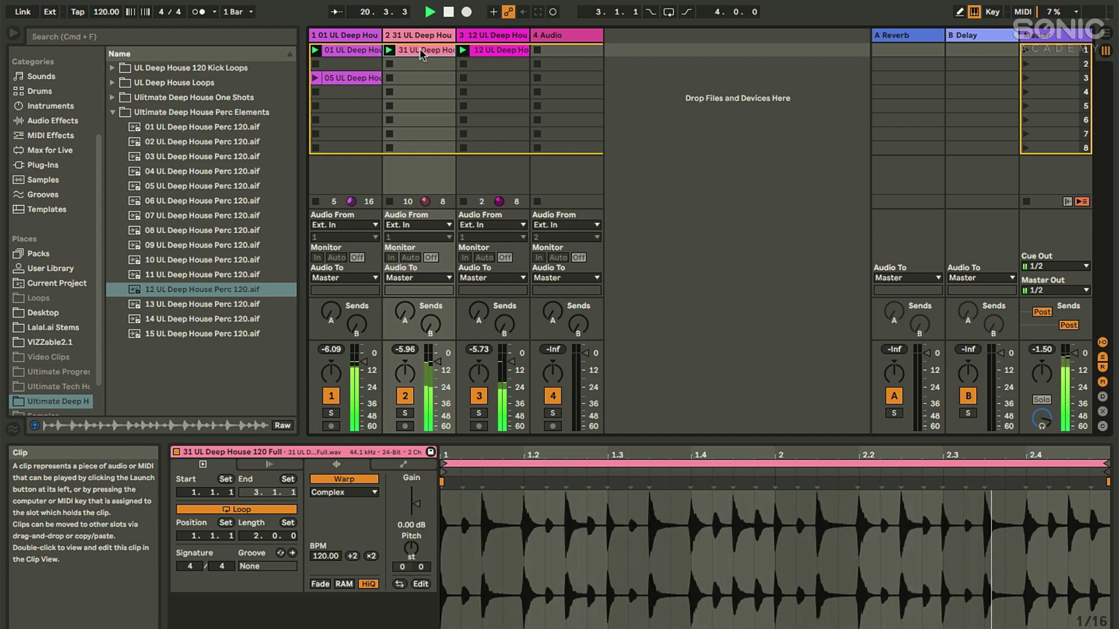
pyautogui.click(405, 401)
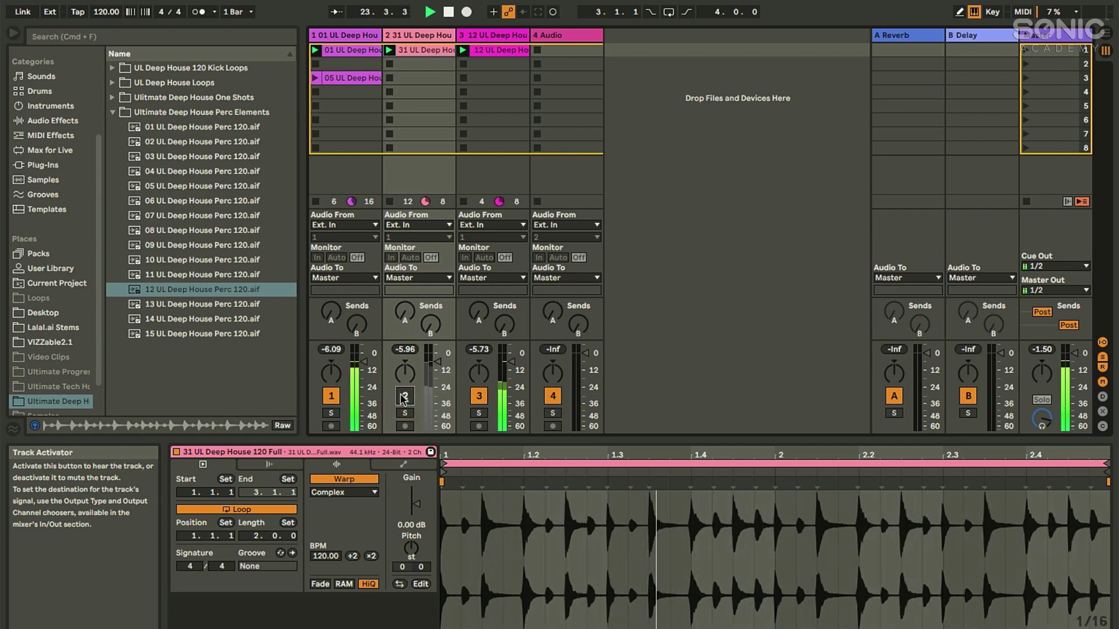
pyautogui.click(406, 398)
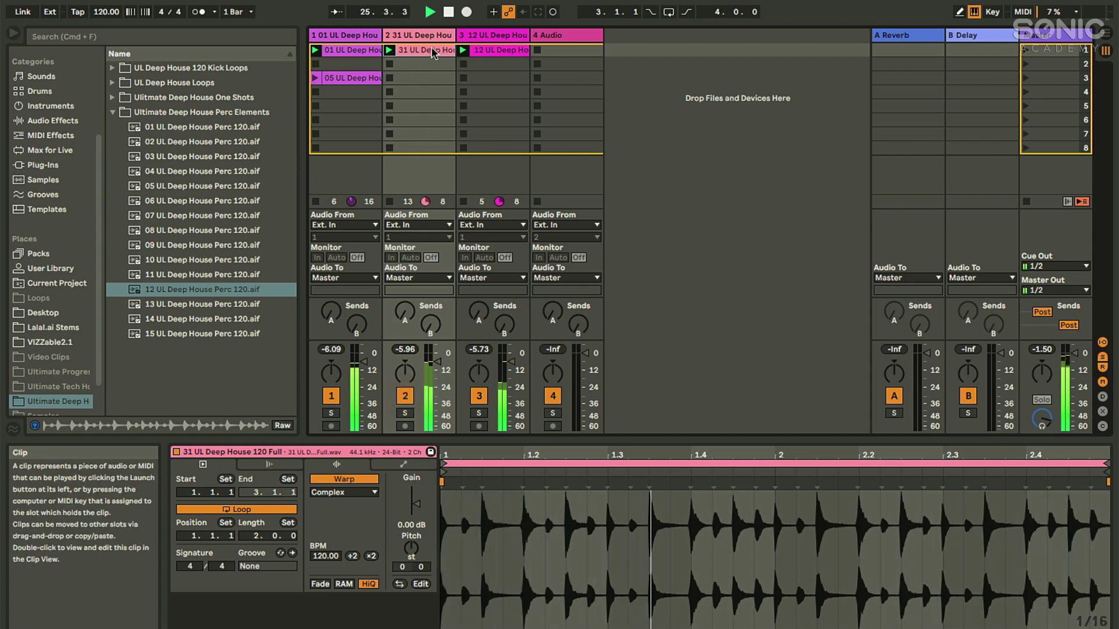
# Step: Deactivate the 31 Full clip, reactivate and relaunch it, and stop the transport
pyautogui.press('0')
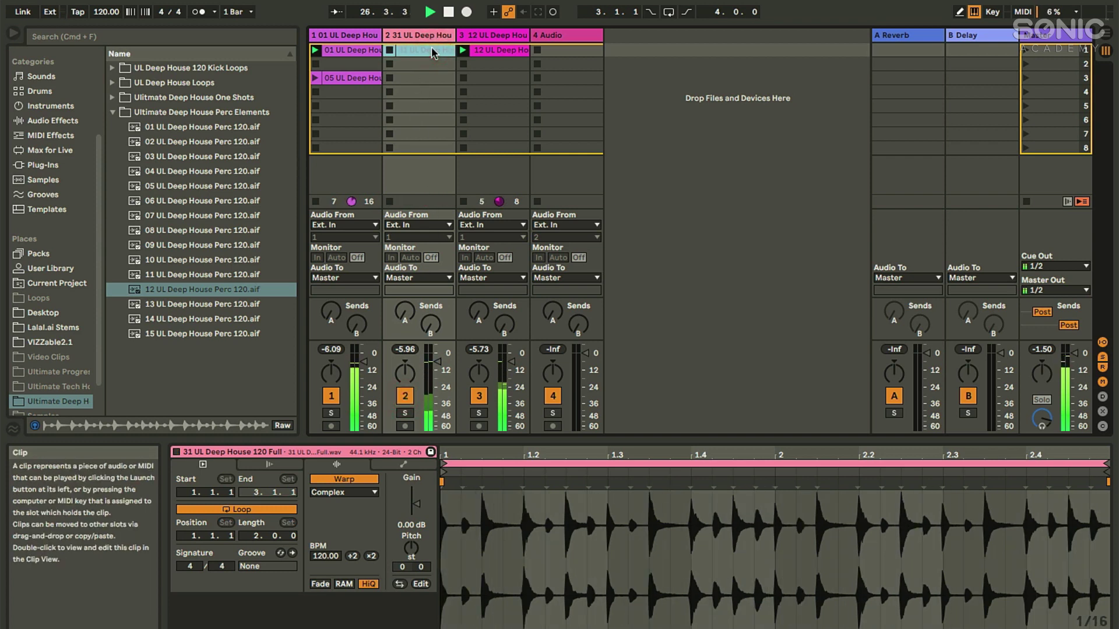
pyautogui.press('0')
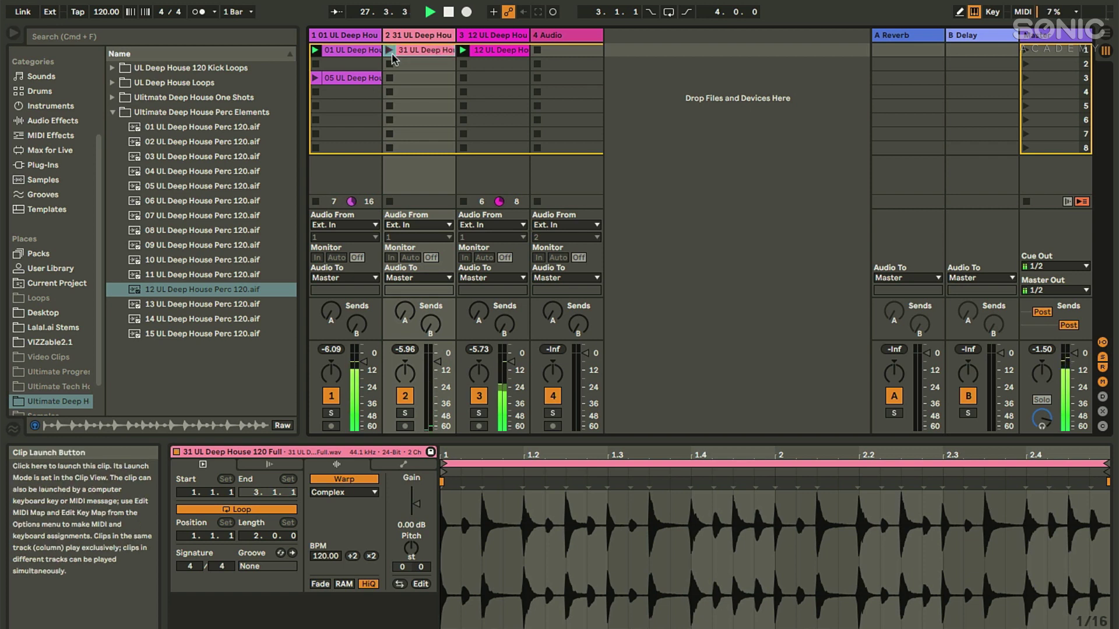
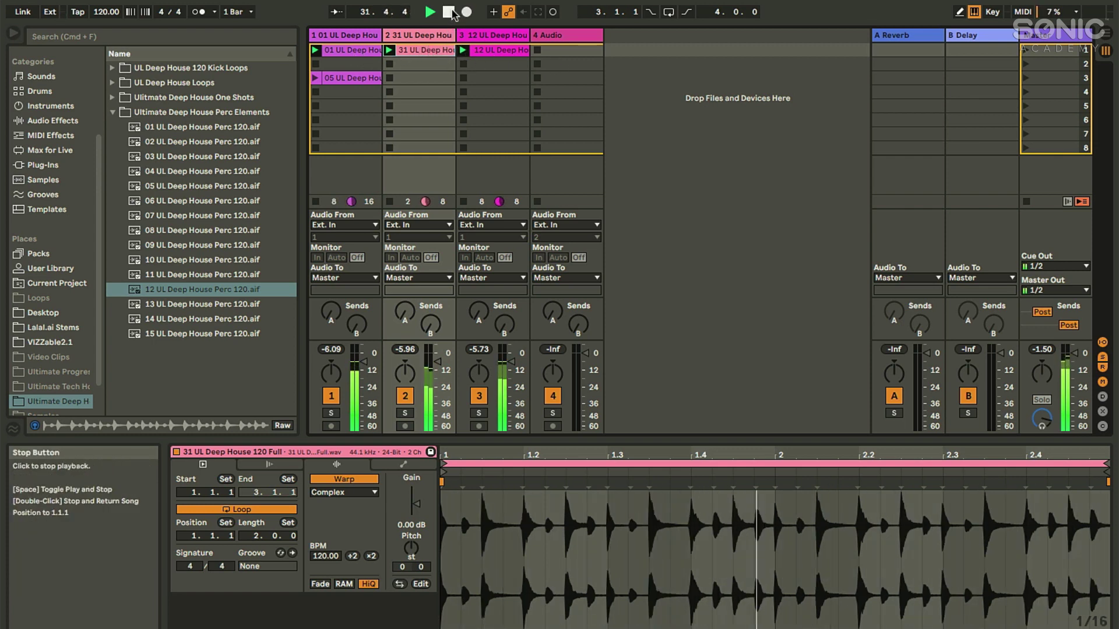
pyautogui.press('space')
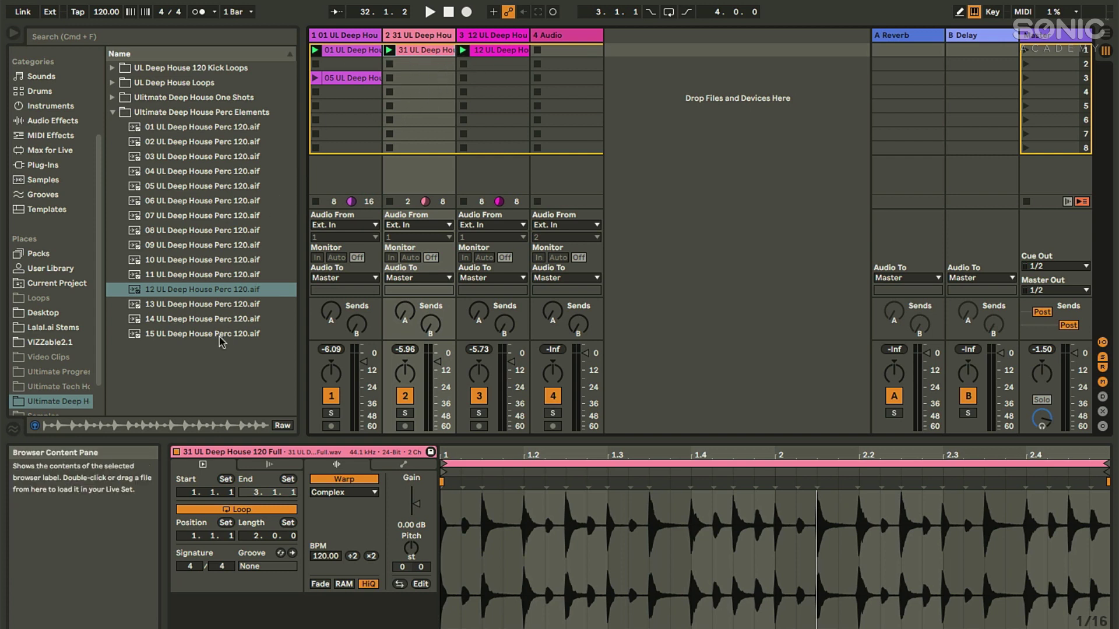
# Step: Load the 14 UL Deep House Perc 120 loop into track 4's first slot, launch it with the other clips, and stop the transport
pyautogui.moveTo(221, 325); pyautogui.dragTo(565, 47)
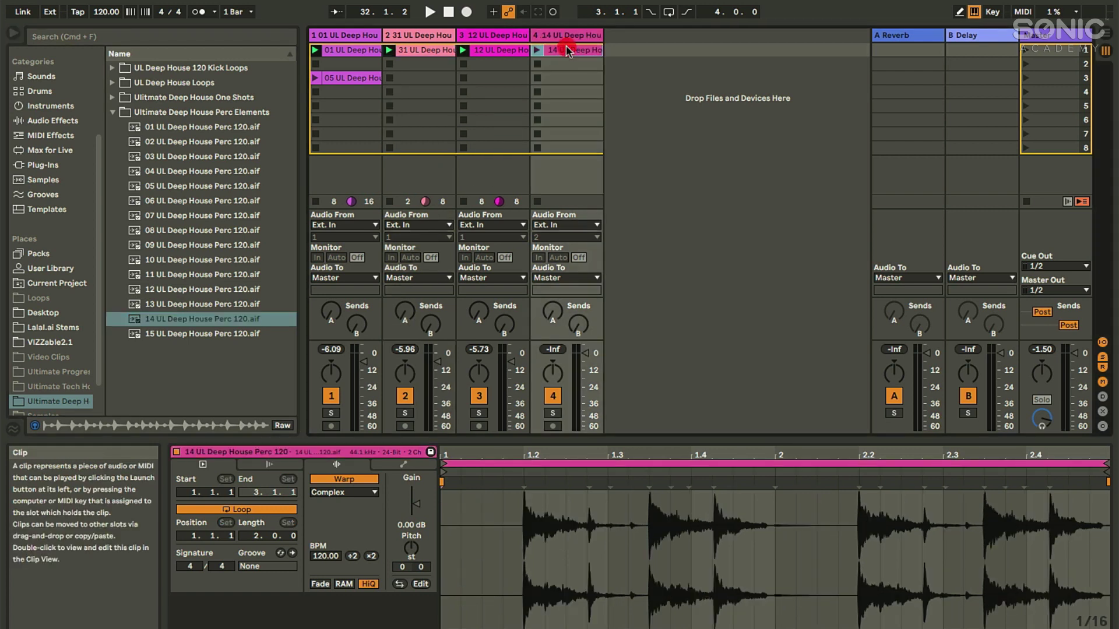
pyautogui.click(536, 50)
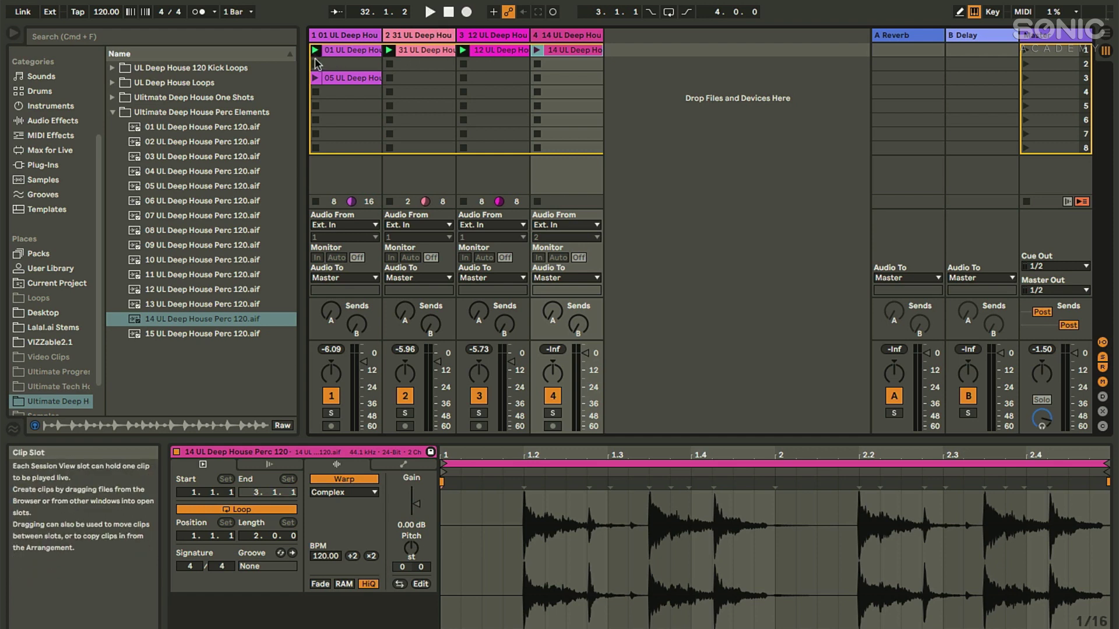
pyautogui.click(537, 50)
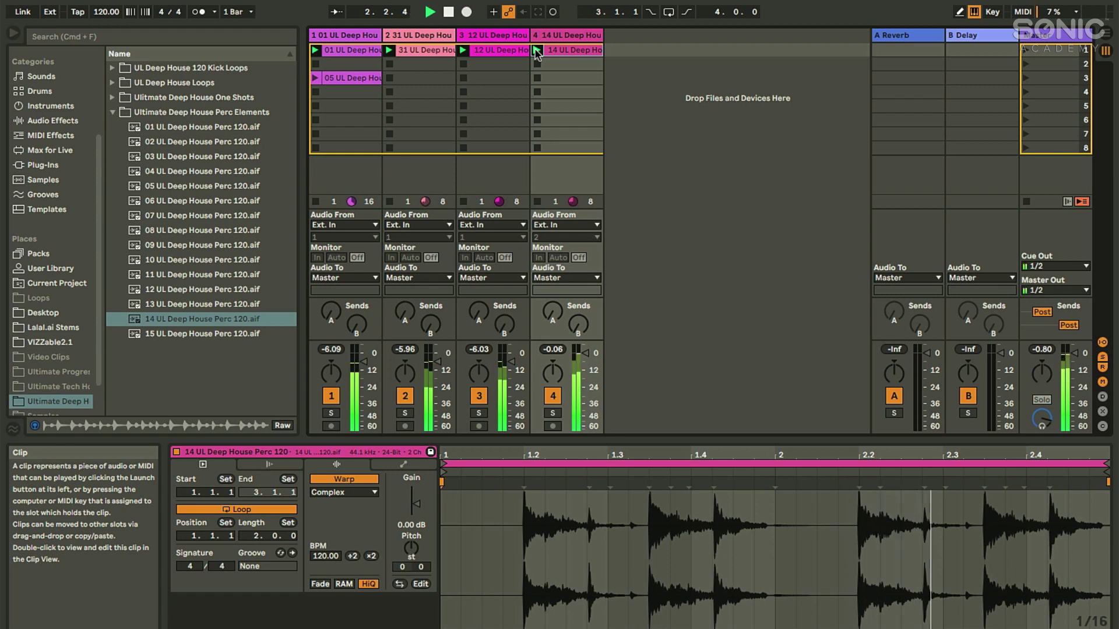
pyautogui.click(450, 14)
pyautogui.click(450, 14)
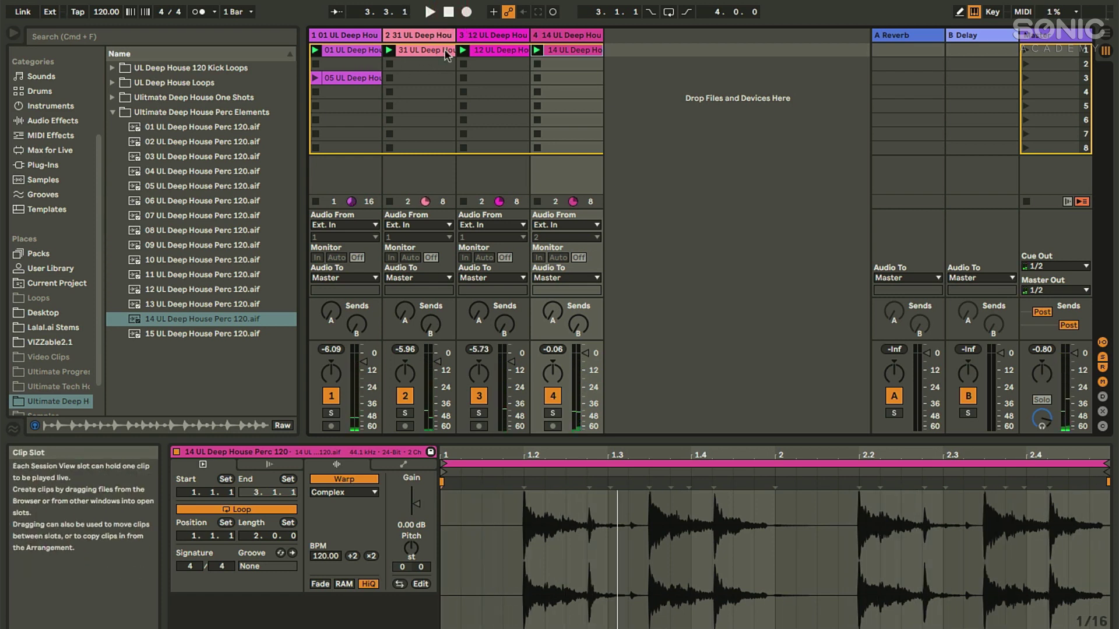
# Step: Launch the empty scene 2 to stop the clips, launch scene 1, and stop the transport
pyautogui.click(1026, 64)
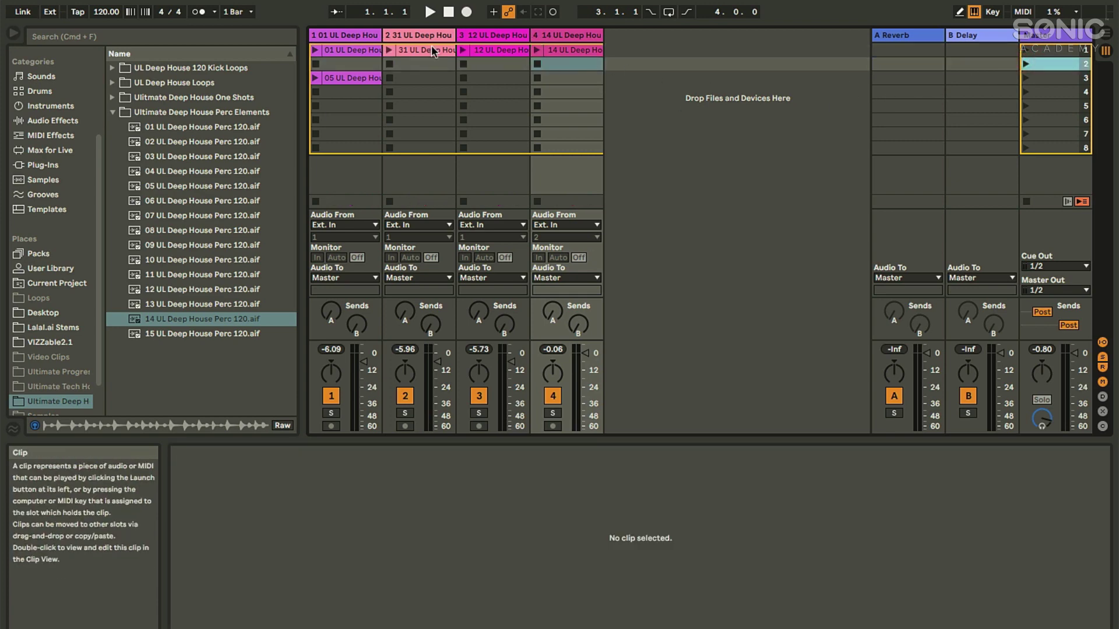
pyautogui.click(1024, 50)
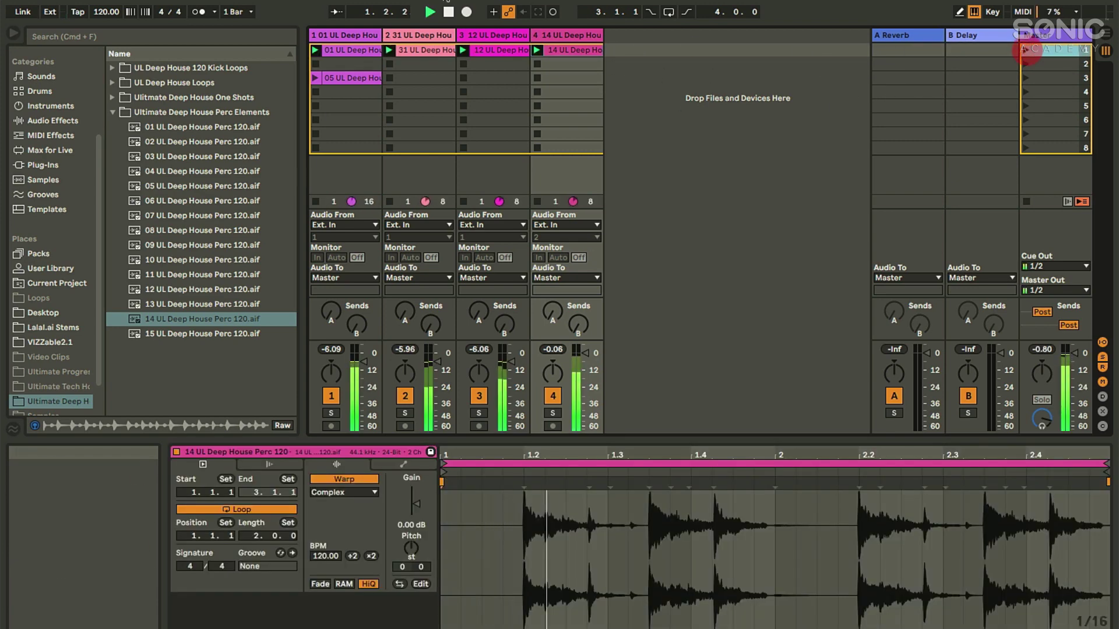
pyautogui.click(450, 12)
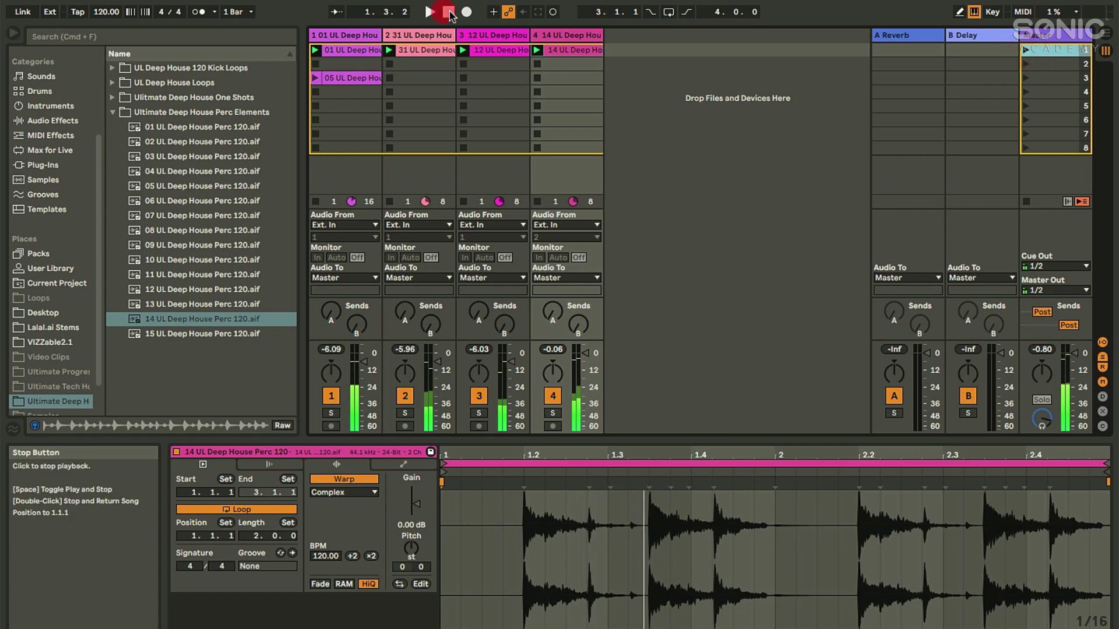
# Step: Stop the clips on tracks 3 and 2 with their clip stops, play the remaining clips, and stop the transport
pyautogui.click(463, 64)
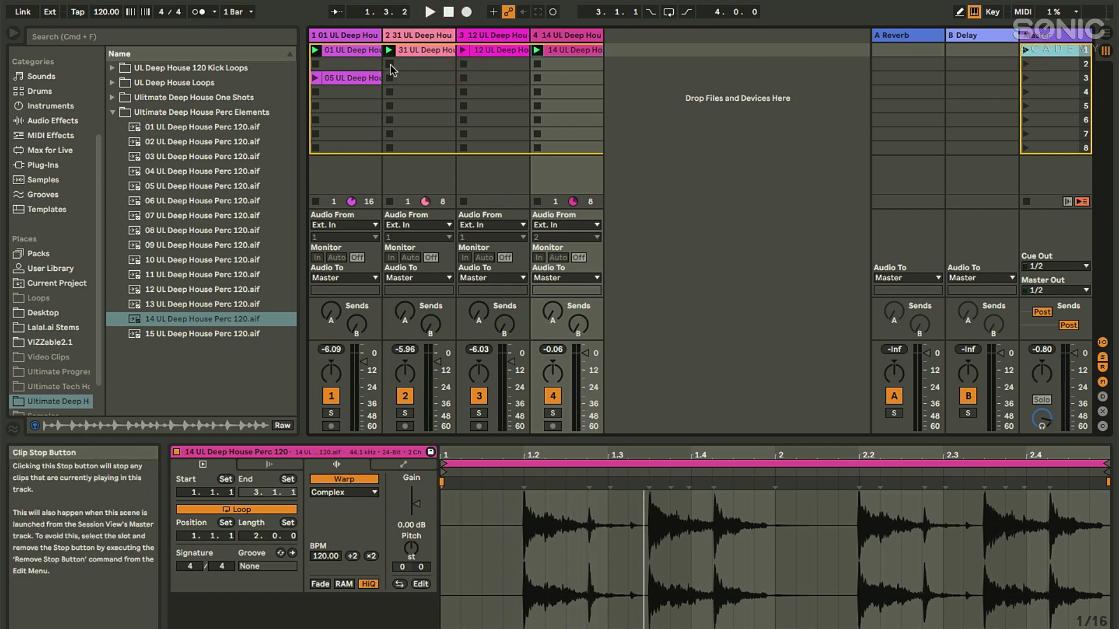
pyautogui.click(389, 64)
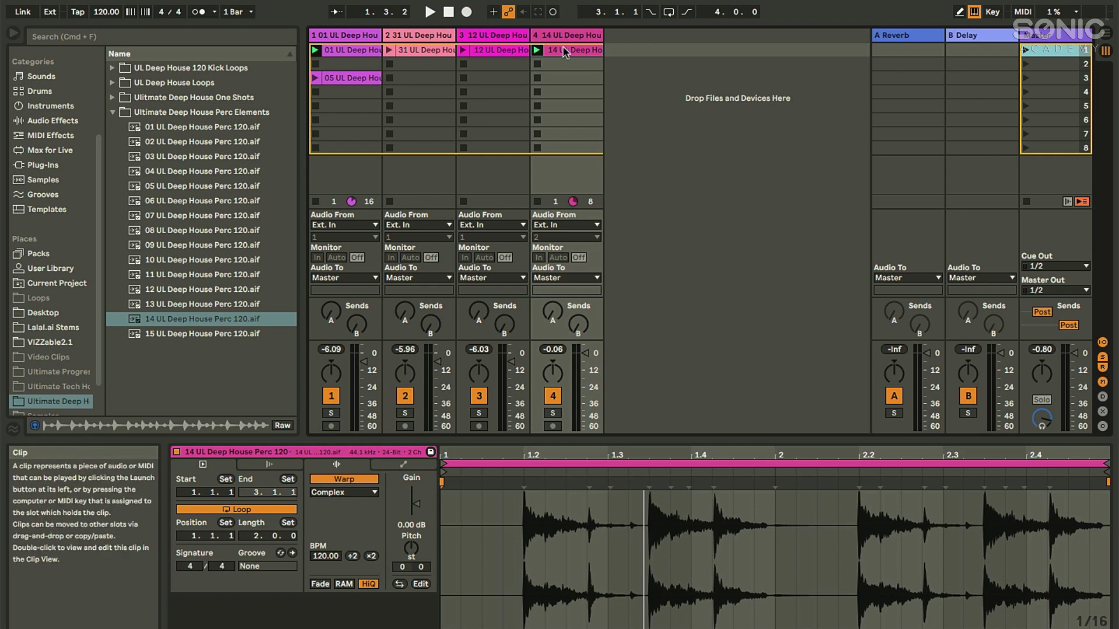
pyautogui.click(442, 12)
pyautogui.click(430, 12)
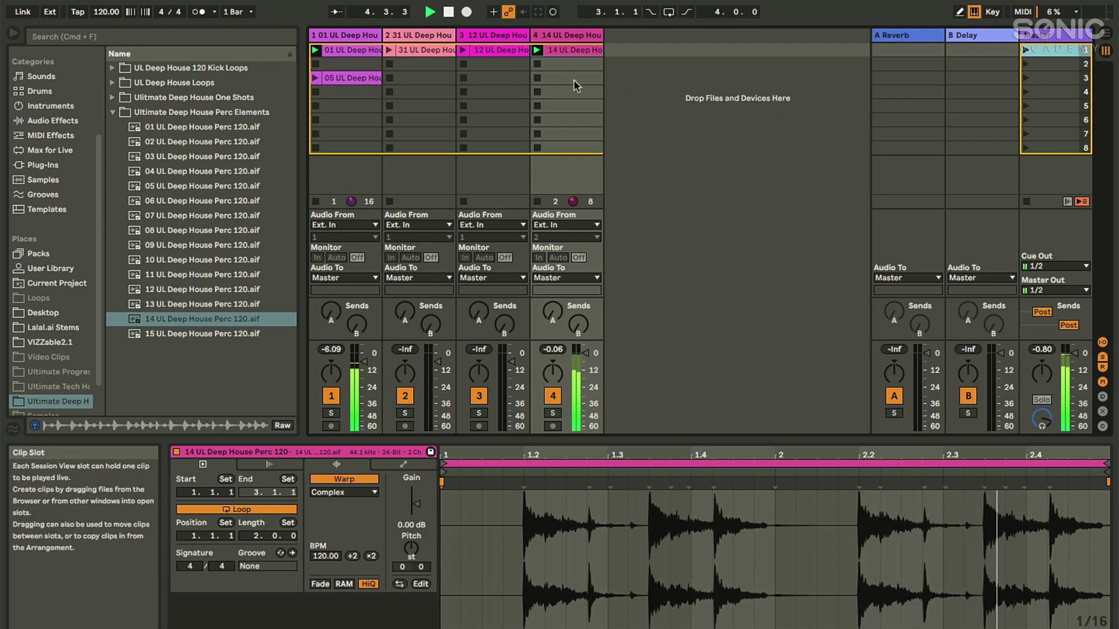
pyautogui.click(449, 12)
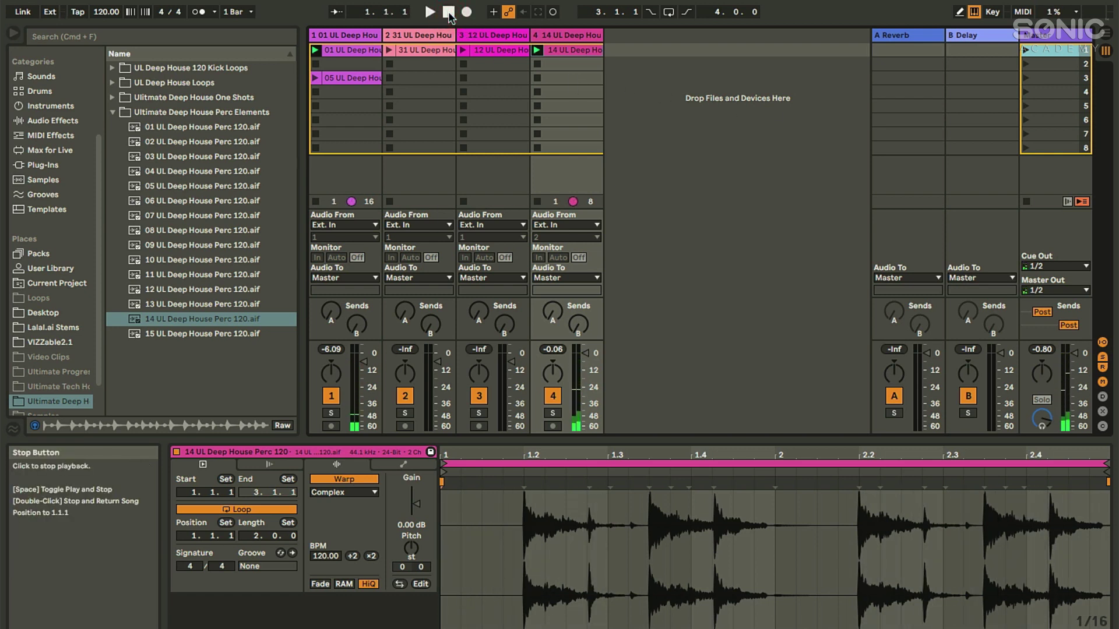
# Step: Play the two remaining clips again, stop the transport, and return the song position to 1.1.1
pyautogui.click(430, 13)
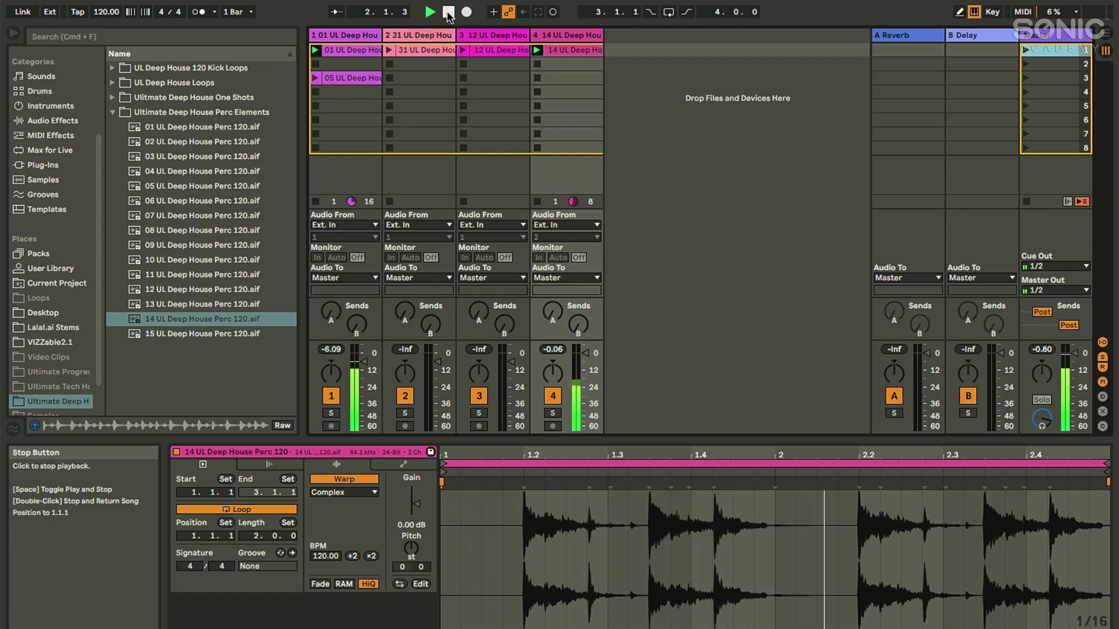
pyautogui.click(448, 13)
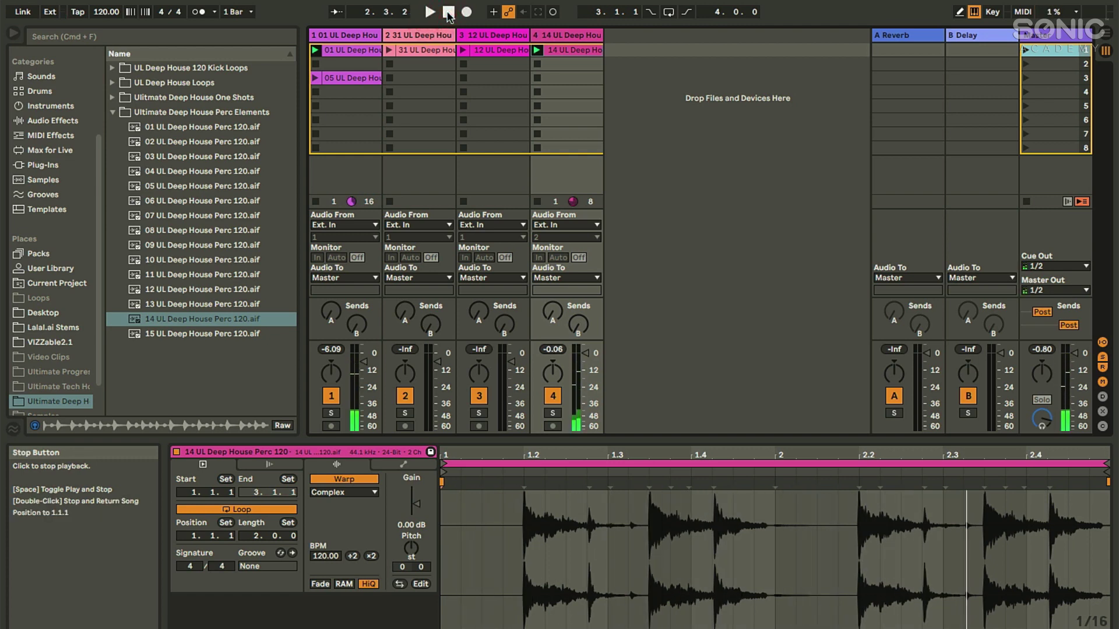
pyautogui.click(449, 13)
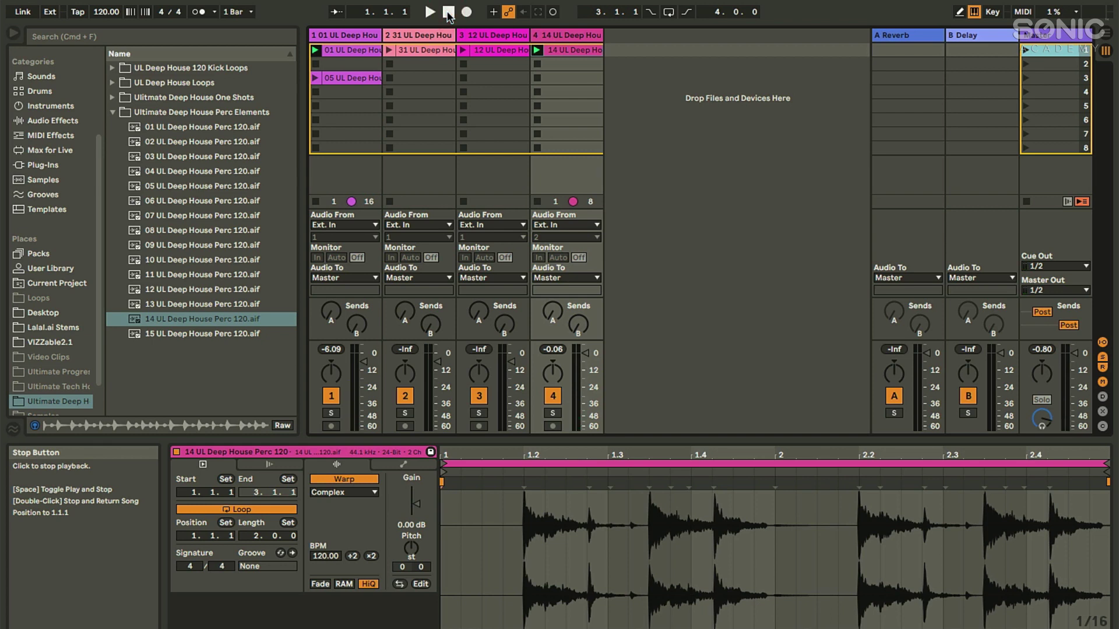
# Step: Relaunch the 31 Full and 12 Perc clips on tracks 2 and 3, and toggle playback off and on before stopping the transport
pyautogui.click(389, 51)
pyautogui.click(463, 50)
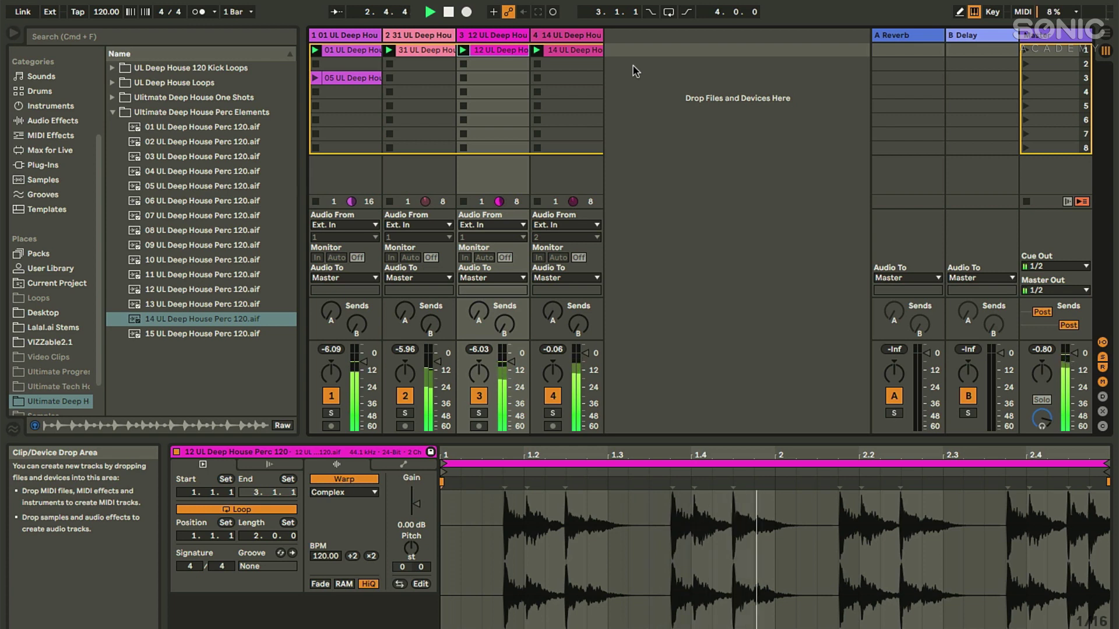
pyautogui.press('space')
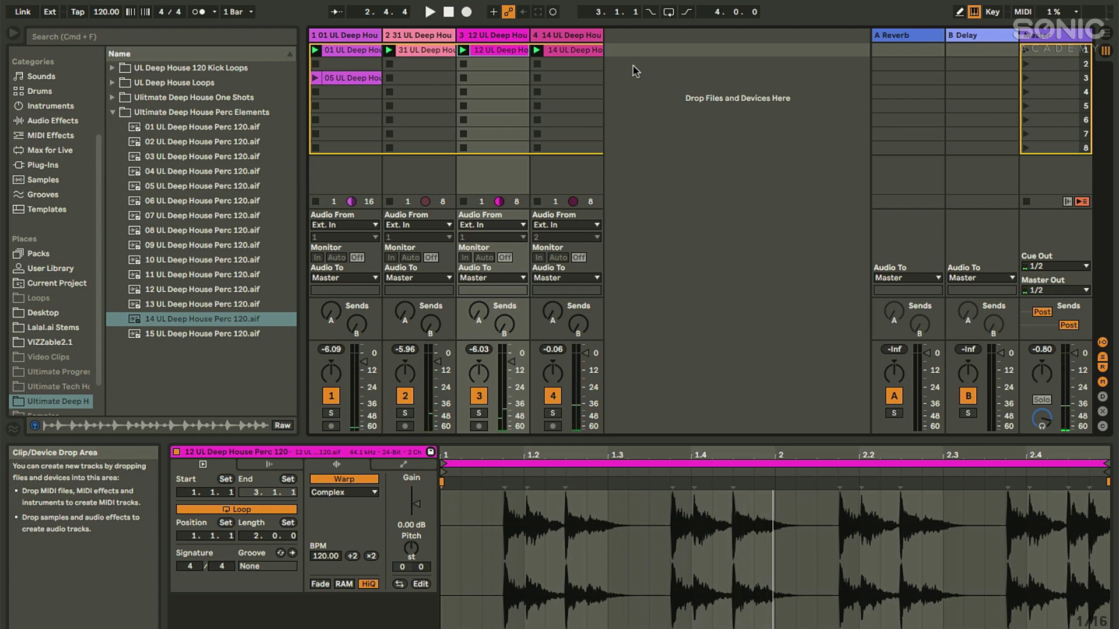
pyautogui.press('space')
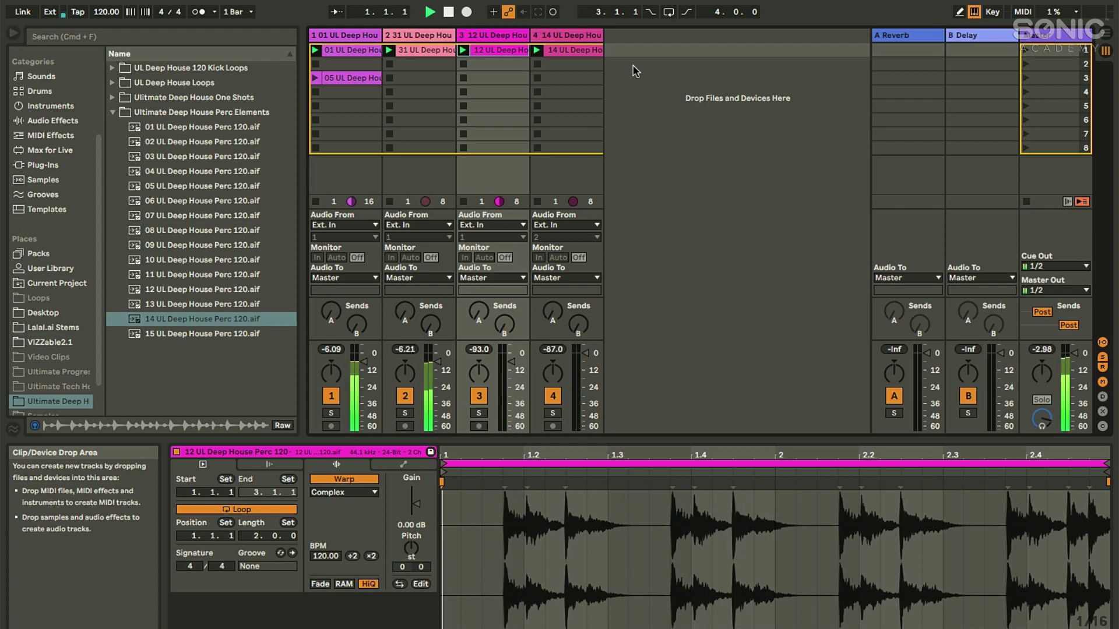
pyautogui.click(448, 11)
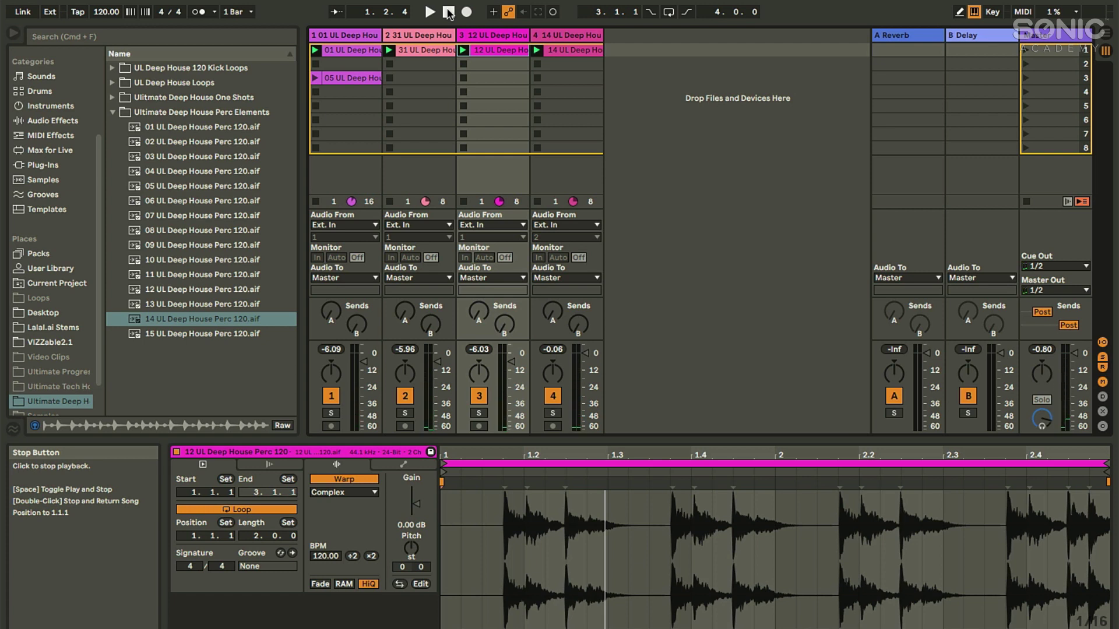
# Step: Repeatedly continue playback from the stopped position and stop it again, relaunching the 01 Kick loop clip in the last round
pyautogui.press('space')
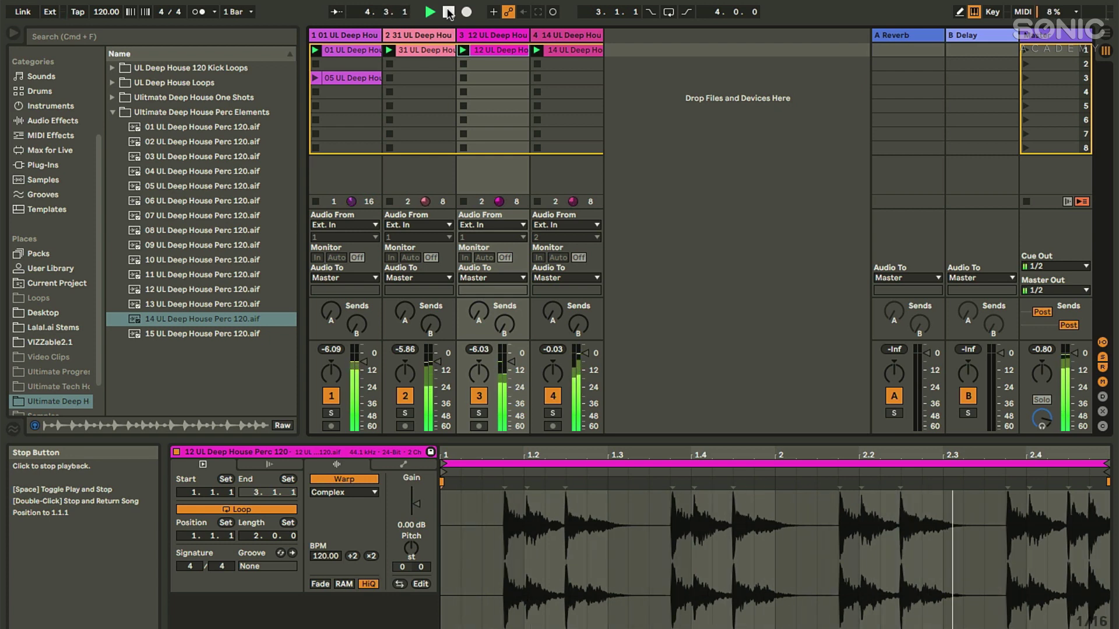
pyautogui.click(449, 13)
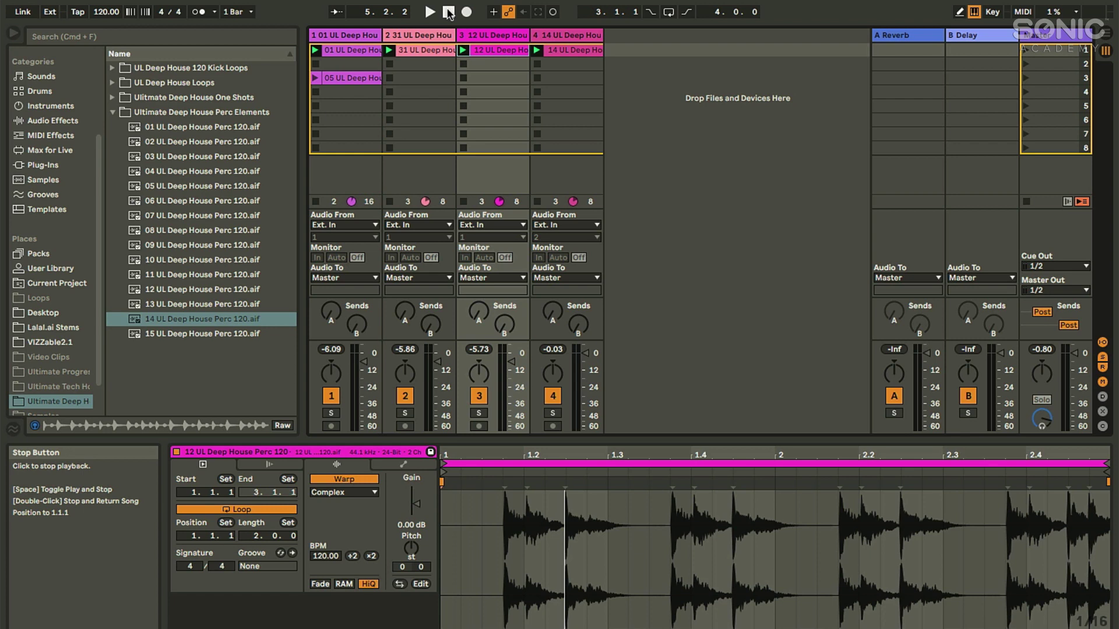
pyautogui.press('space')
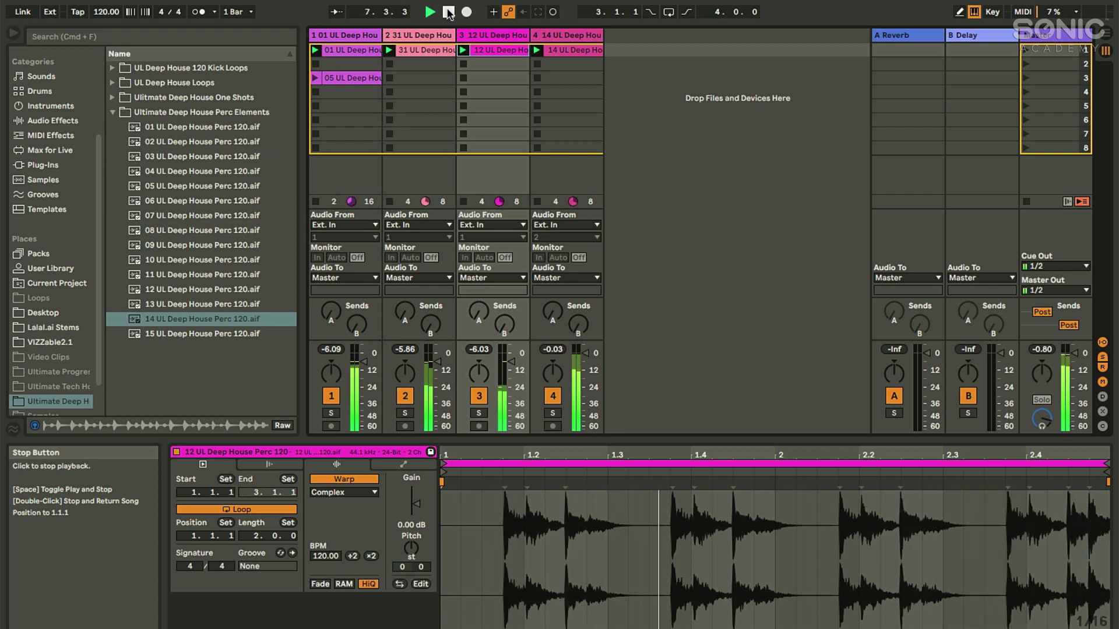
pyautogui.click(449, 13)
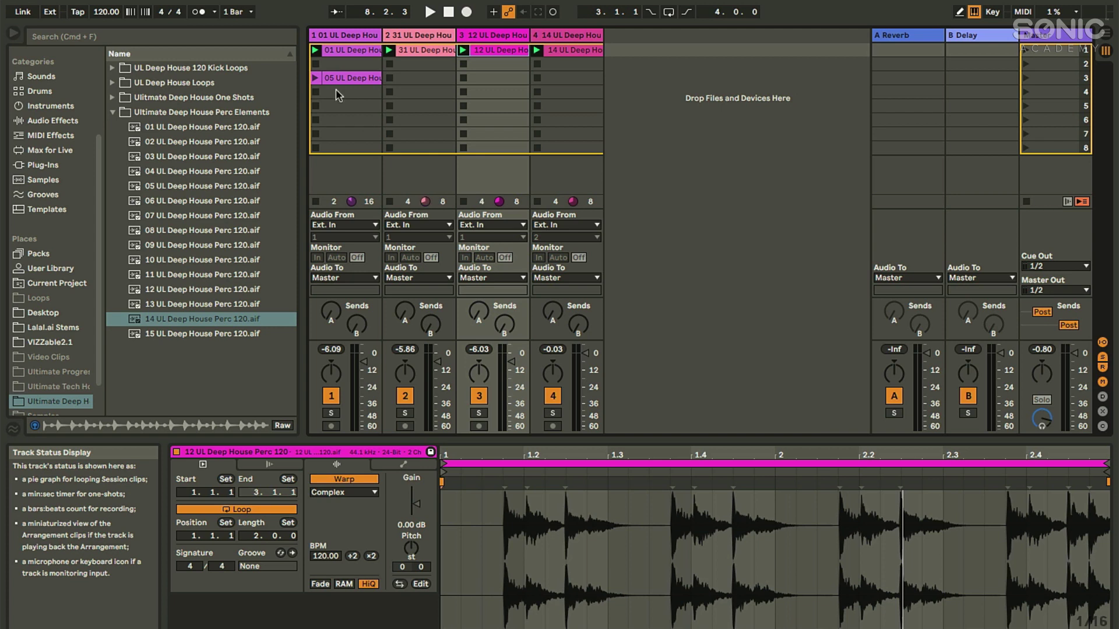
pyautogui.click(314, 50)
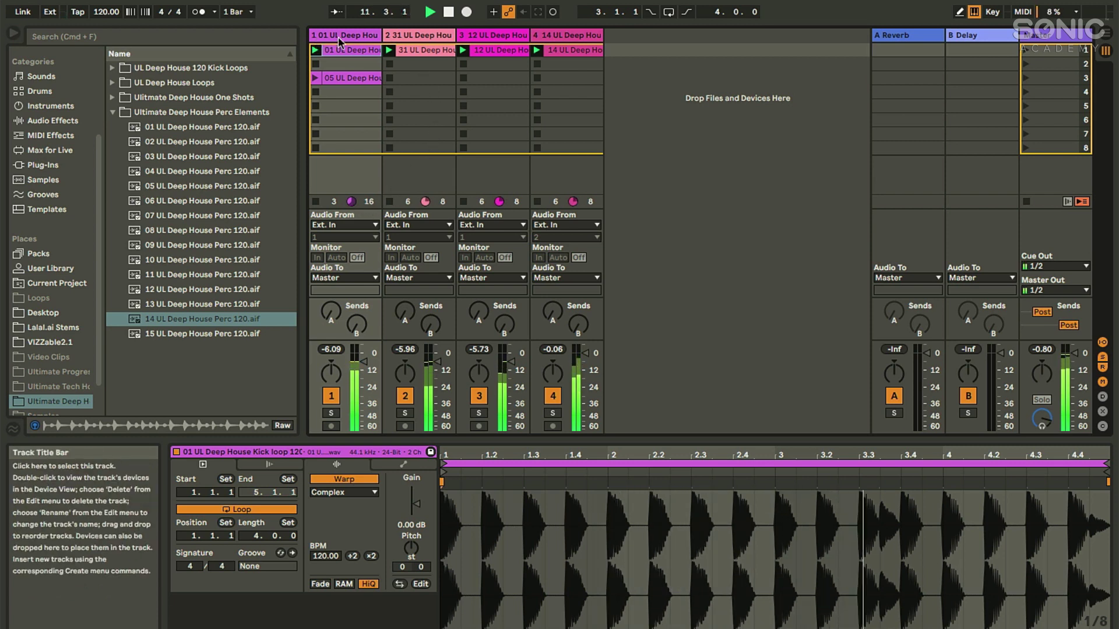
pyautogui.click(448, 12)
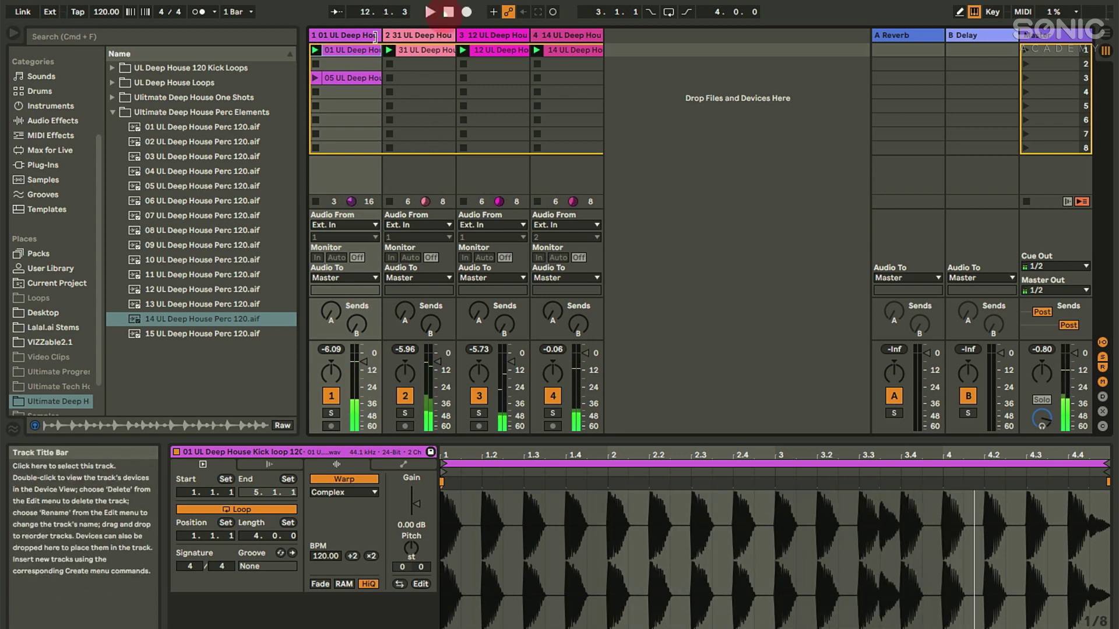
# Step: Widen the four audio tracks so that more of their clip names fits
pyautogui.moveTo(375, 36)
pyautogui.mouseDown()
pyautogui.moveTo(518, 37)
pyautogui.moveTo(359, 36)
pyautogui.moveTo(403, 35)
pyautogui.moveTo(381, 35)
pyautogui.mouseUp()
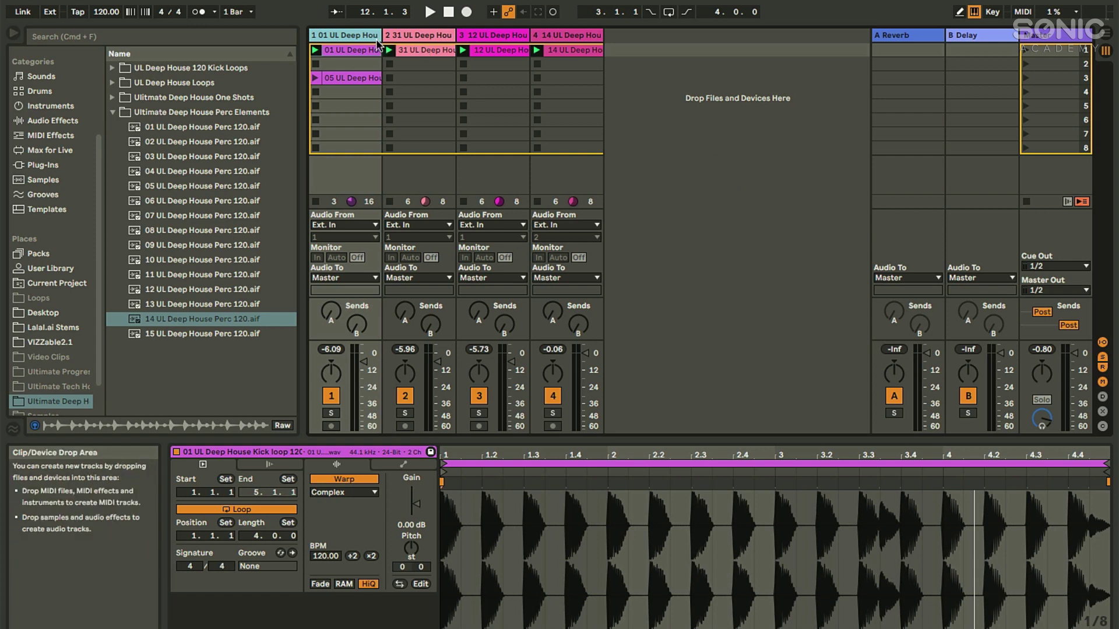
pyautogui.moveTo(380, 35)
pyautogui.mouseDown()
pyautogui.moveTo(449, 27)
pyautogui.moveTo(396, 33)
pyautogui.mouseUp()
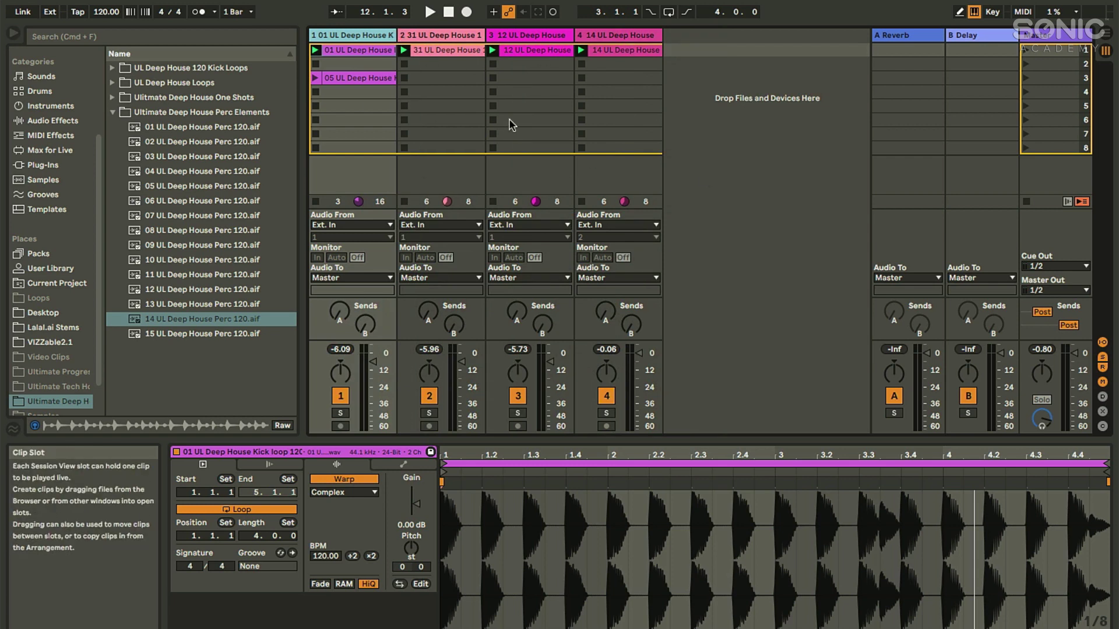
# Step: Open the Record, Warp and Launch preferences, review the Select on Launch option, and close the preferences
pyautogui.click(56, 1)
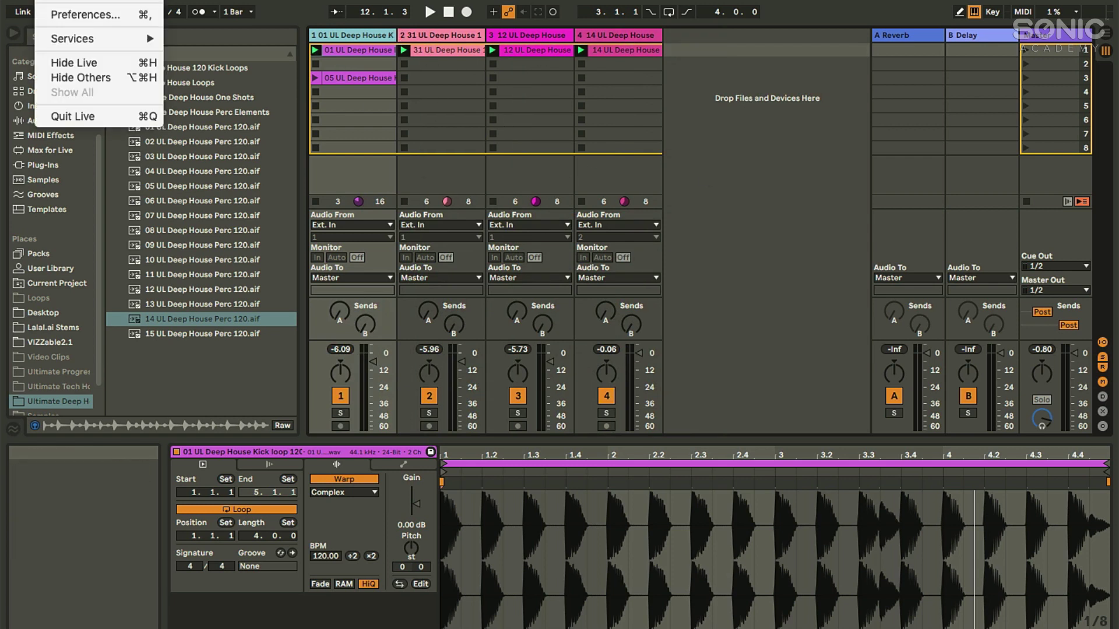
pyautogui.click(81, 16)
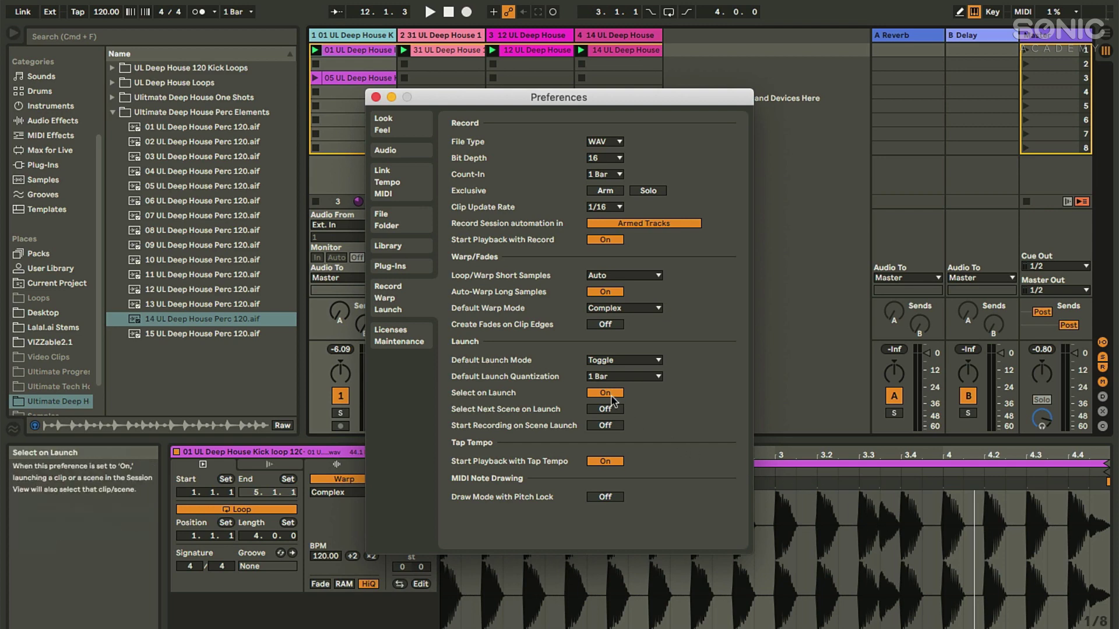
pyautogui.press('Escape')
# Step: Move the 14 Perc clip from track 4 into the second slot of track 3, below the 12 Perc clip
pyautogui.press('space')
pyautogui.click(610, 48)
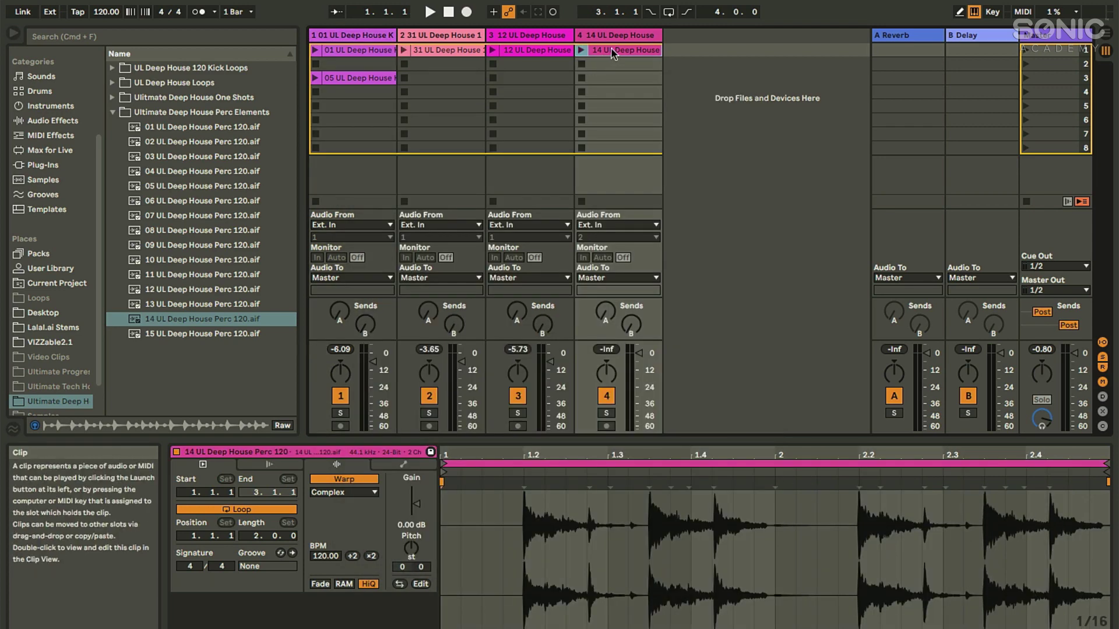
pyautogui.moveTo(610, 47); pyautogui.dragTo(530, 64)
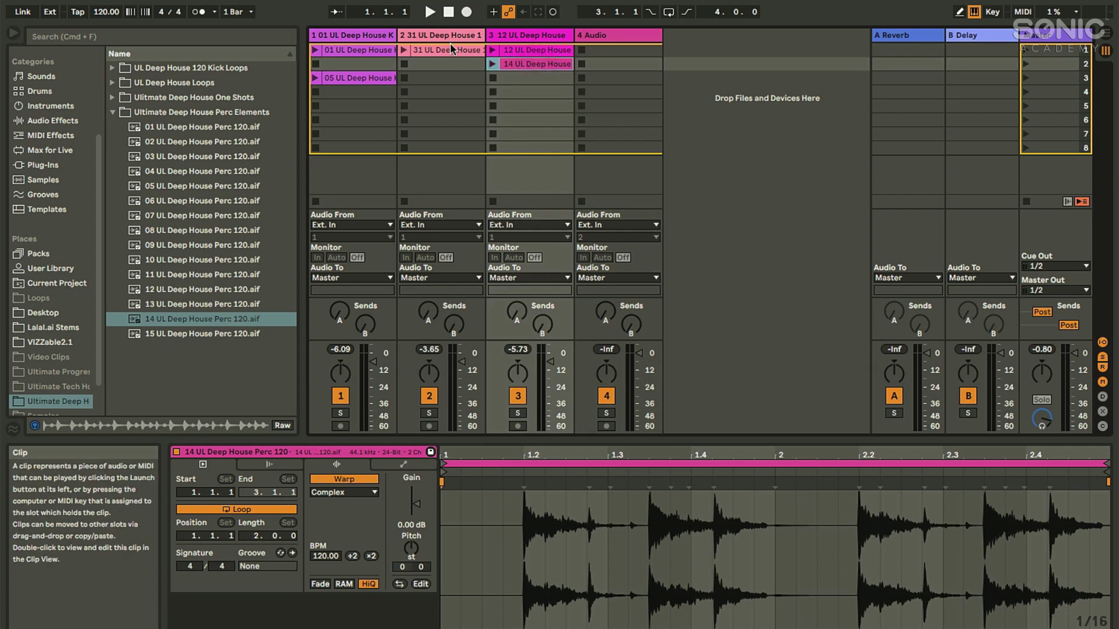
# Step: Launch scene 1, switch track 3 to the 14 Perc clip, and select the Perc and Kick clips to compare their clip views
pyautogui.click(1026, 52)
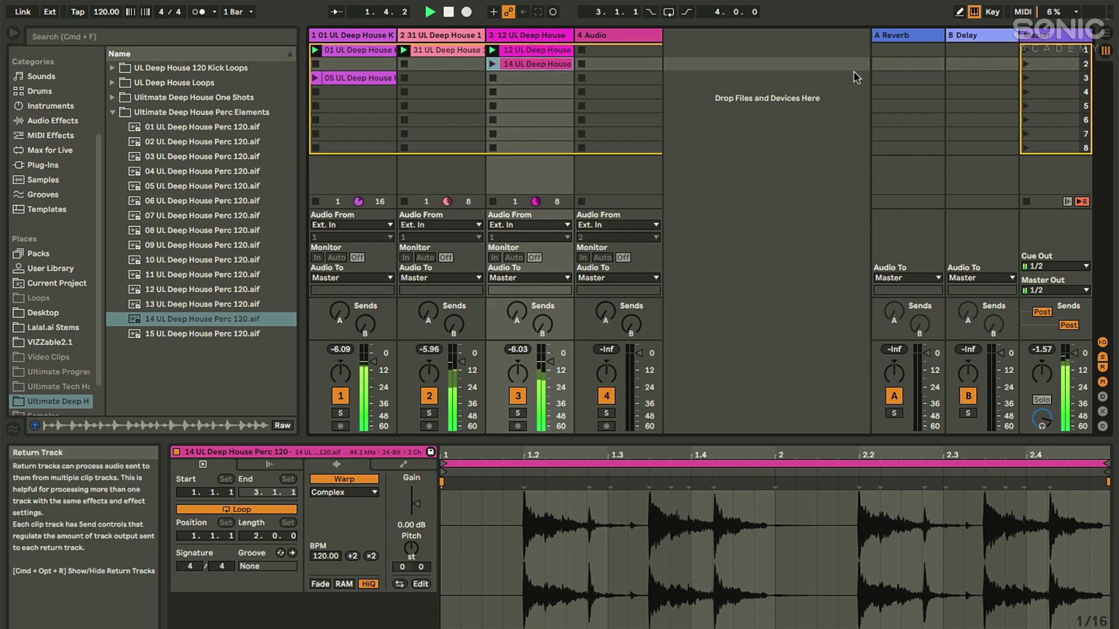
pyautogui.click(372, 51)
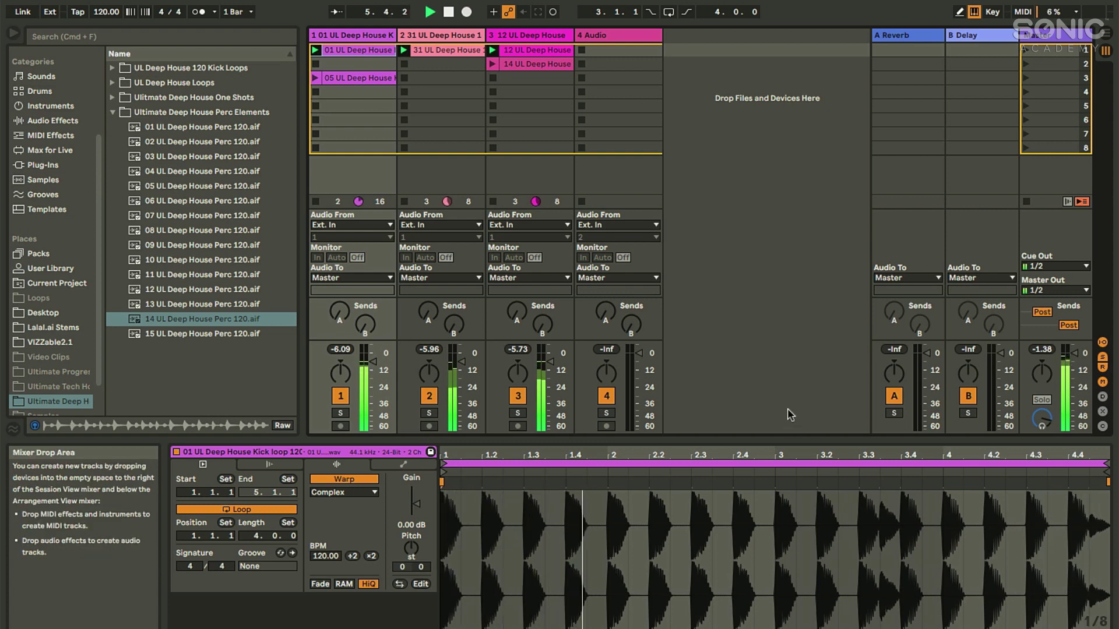
pyautogui.click(492, 64)
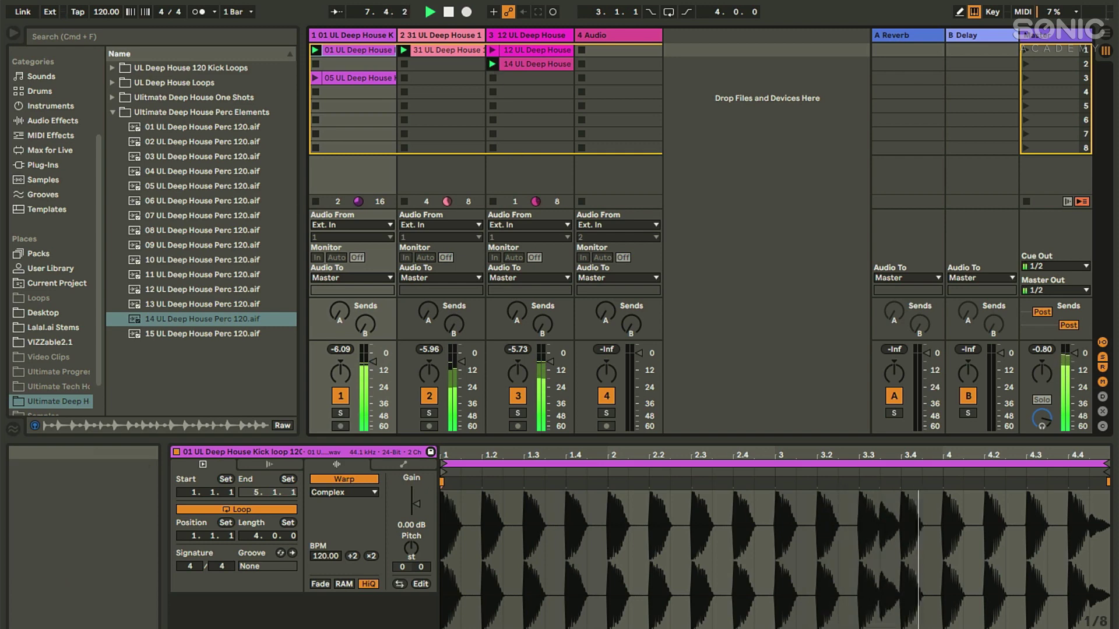
pyautogui.click(538, 66)
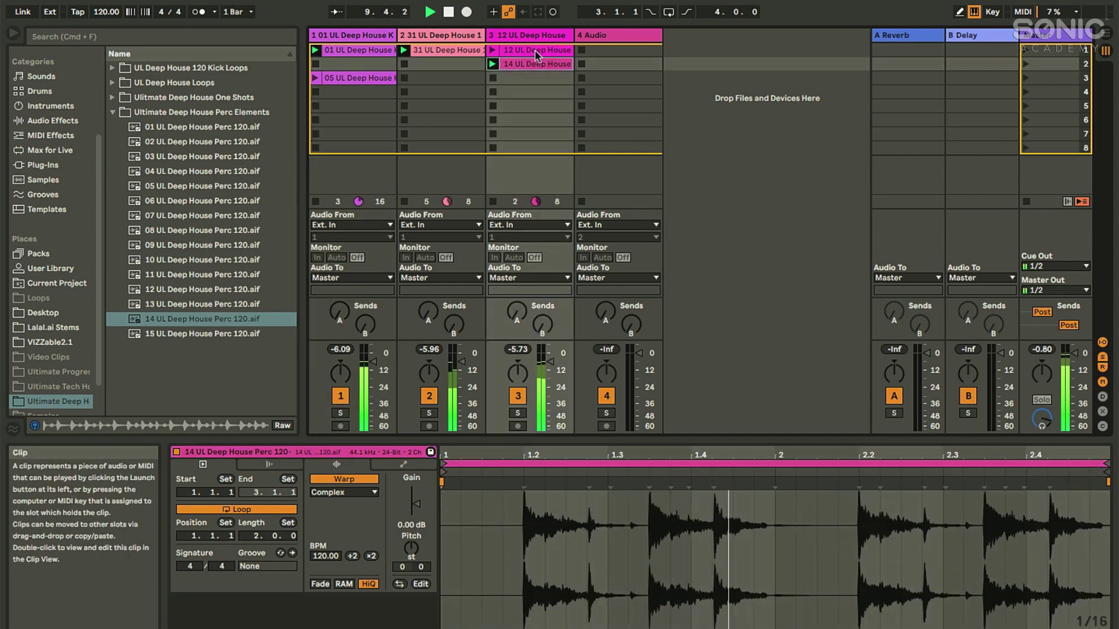
pyautogui.click(369, 56)
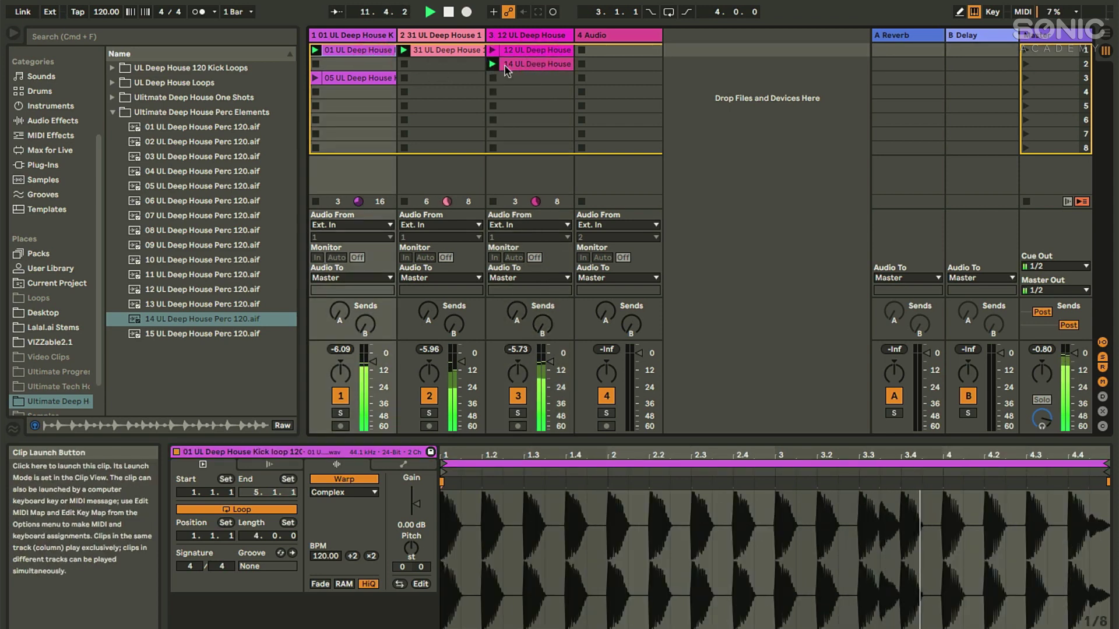
# Step: Switch track 3 to the 12 Perc clip and back to 14 Perc, and select the Perc and 01 Kick clips to compare them
pyautogui.click(493, 51)
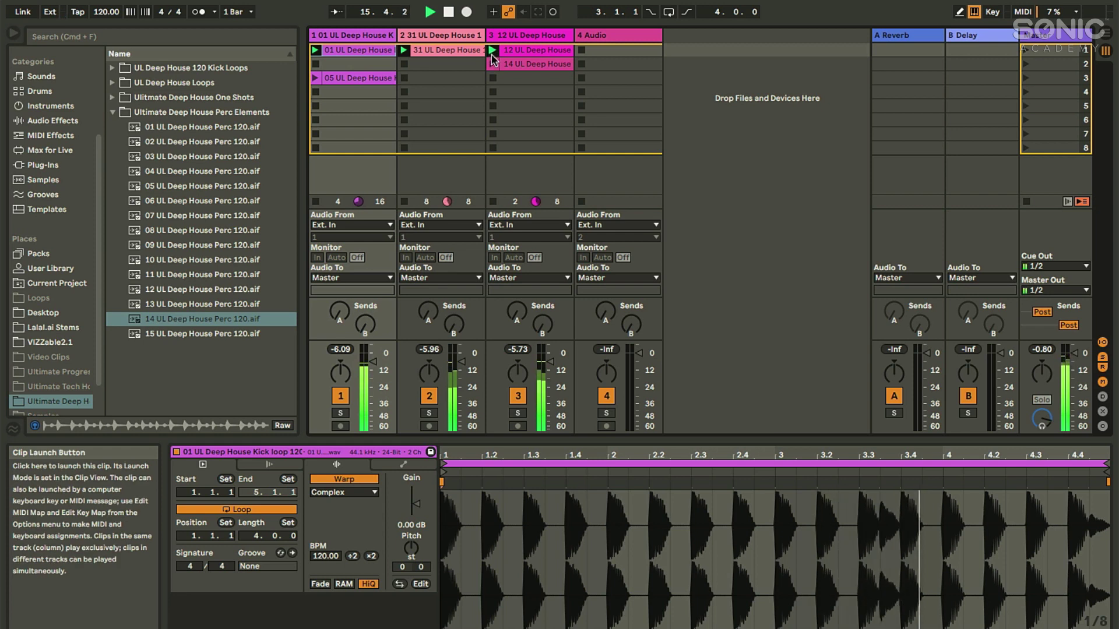
pyautogui.click(491, 64)
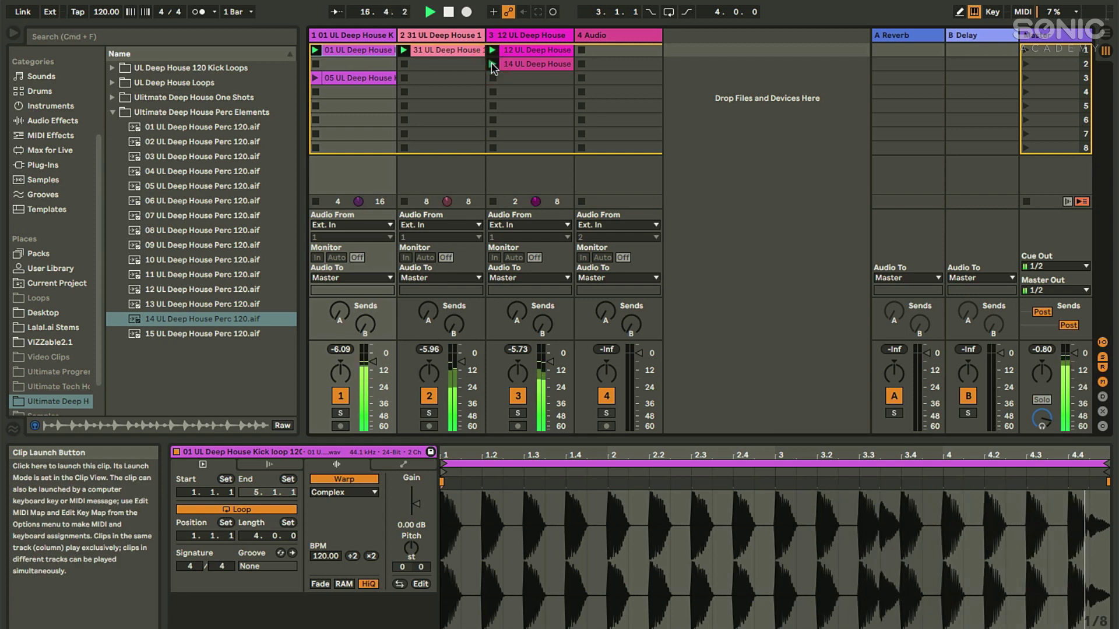
pyautogui.click(536, 64)
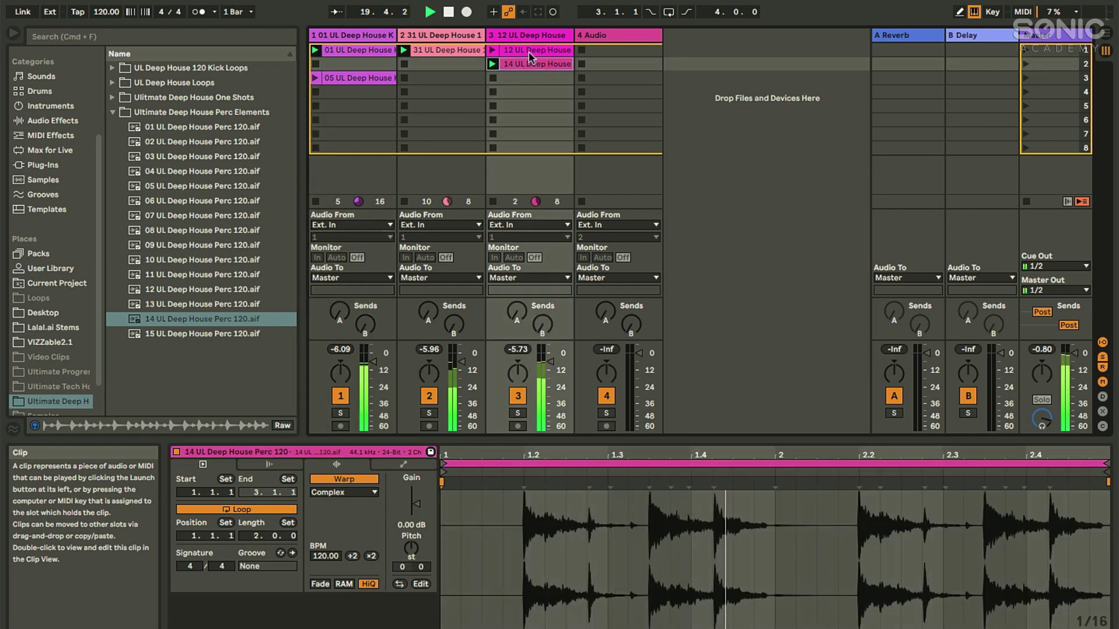
pyautogui.click(536, 46)
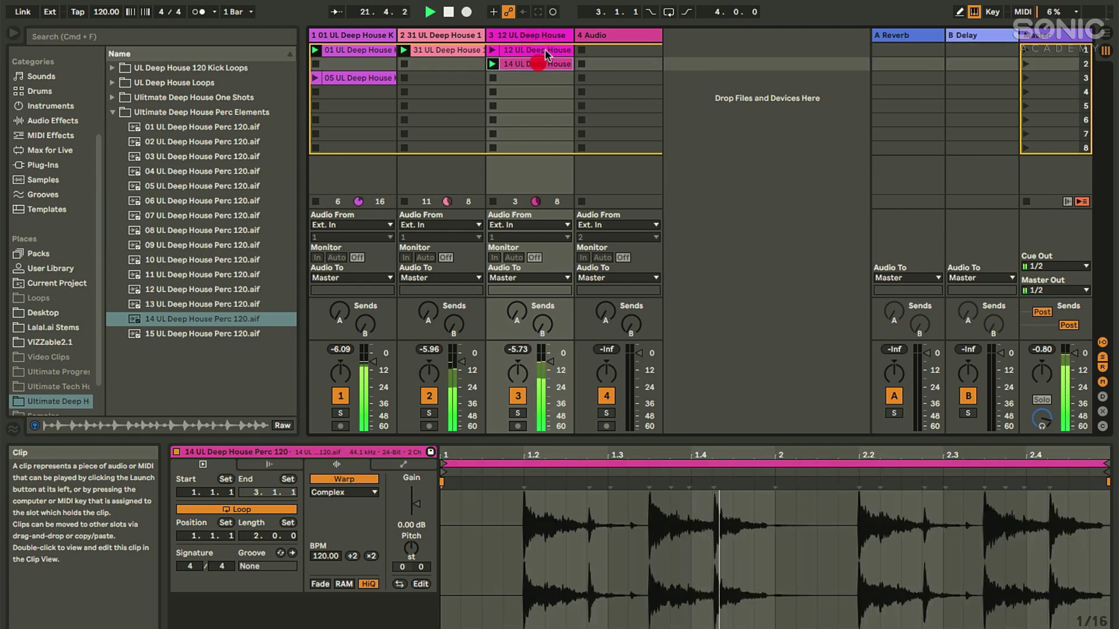
pyautogui.click(375, 51)
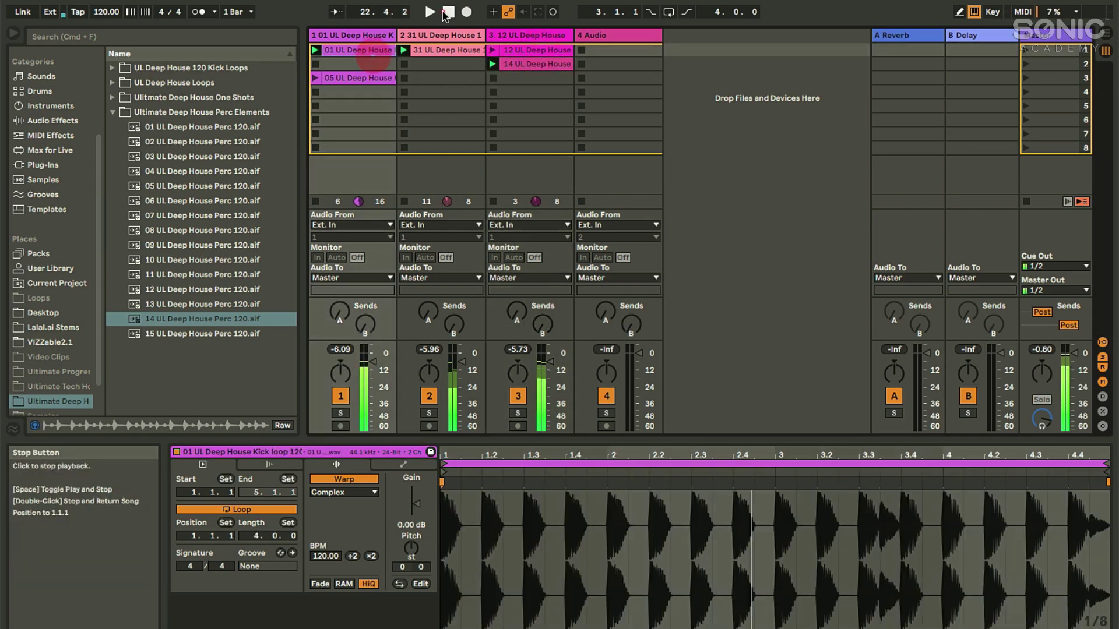
# Step: Stop playback, review the Select Next Scene on Launch option in the Launch preferences, and close the preferences
pyautogui.press('space')
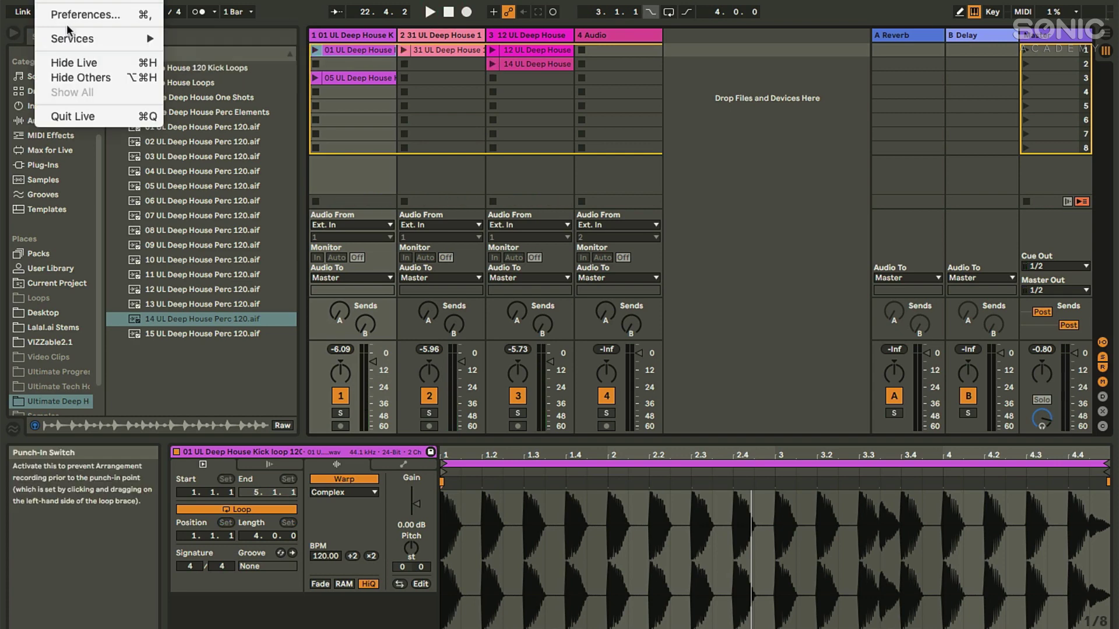
pyautogui.click(70, 17)
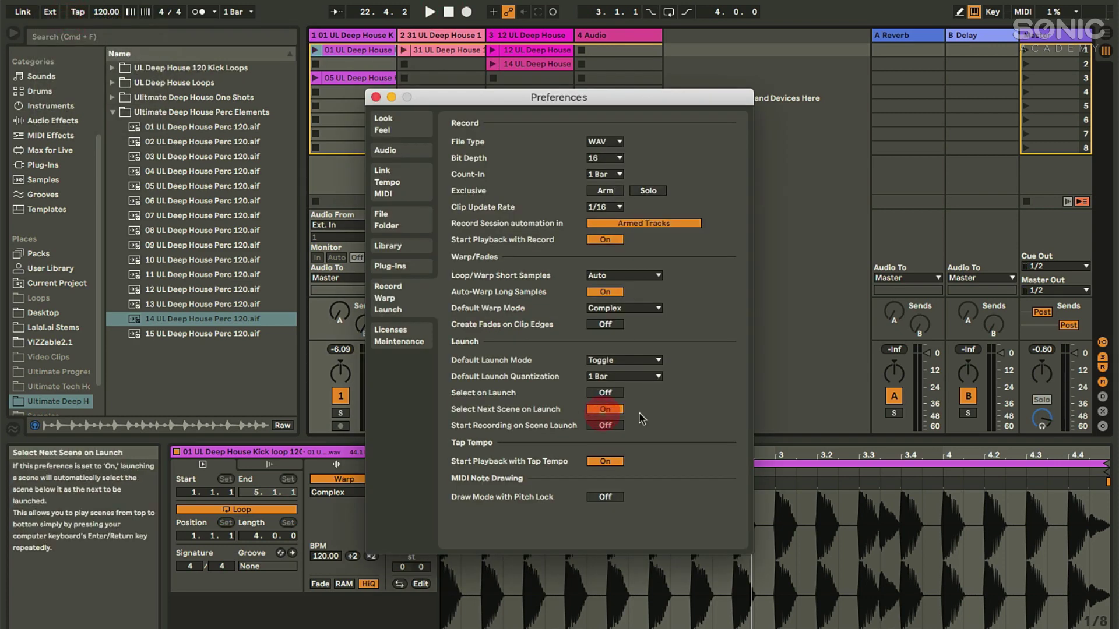
pyautogui.click(376, 97)
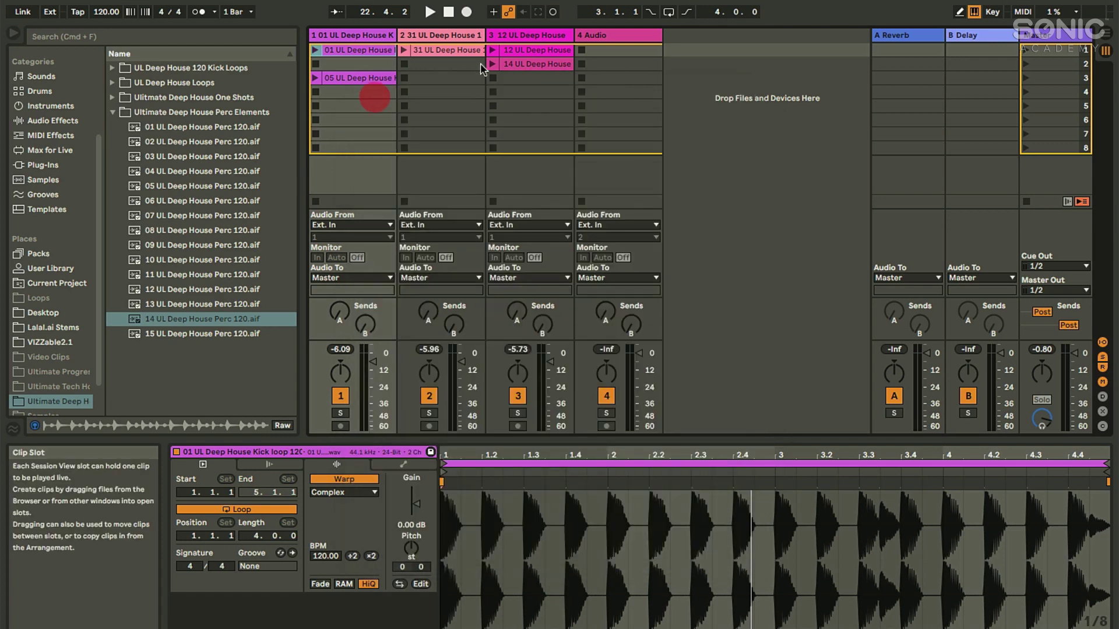
# Step: Move the 14 Perc clip to track 3's fourth slot, and copy scene 1's three clips into scenes 2 to 4, replacing the existing clips
pyautogui.moveTo(523, 61); pyautogui.dragTo(524, 91)
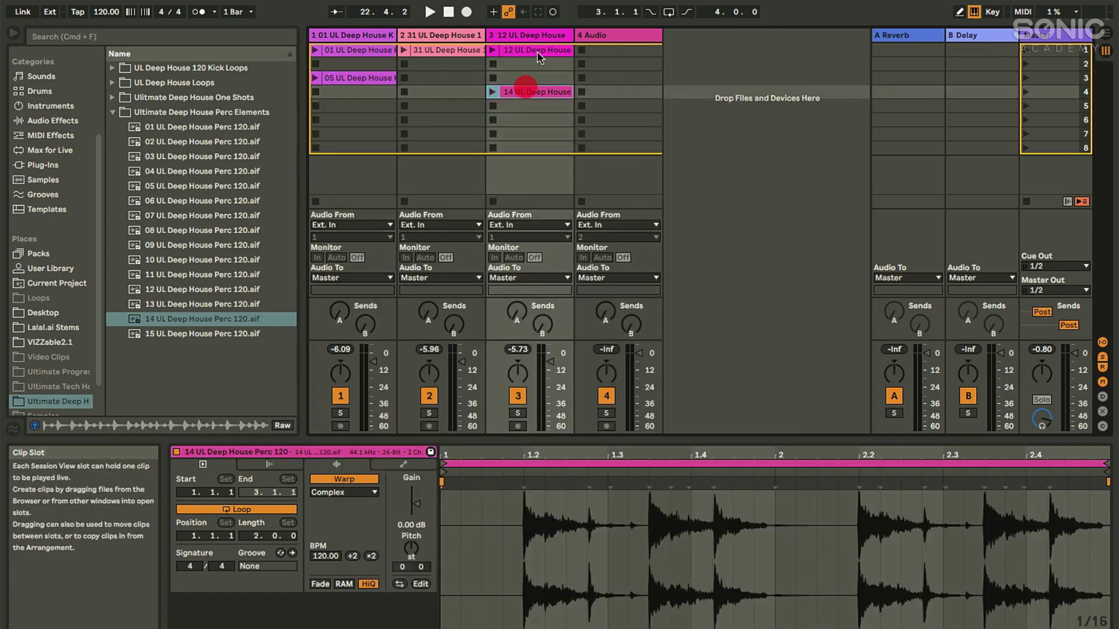
pyautogui.click(534, 51)
pyautogui.keyDown('shift'); pyautogui.click(352, 49); pyautogui.keyUp('shift')
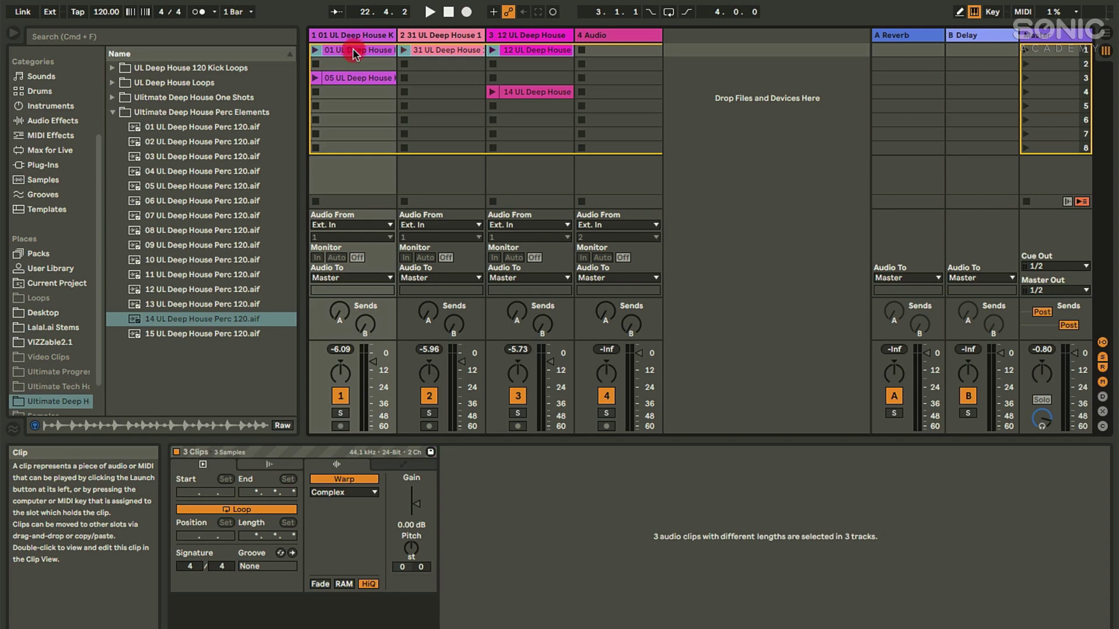
pyautogui.moveTo(424, 49); pyautogui.dragTo(358, 92)
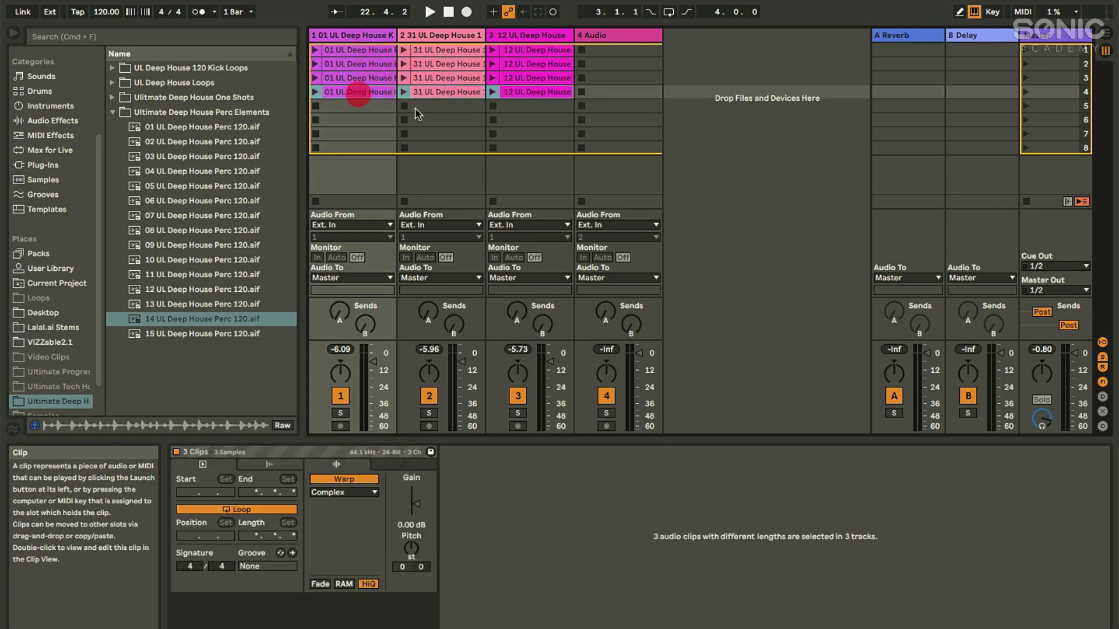
# Step: Replace track 3's clips in scenes 2, 3 and 4 with the 13, 14 and 15 UL Deep House Perc 120 loops
pyautogui.click(537, 49)
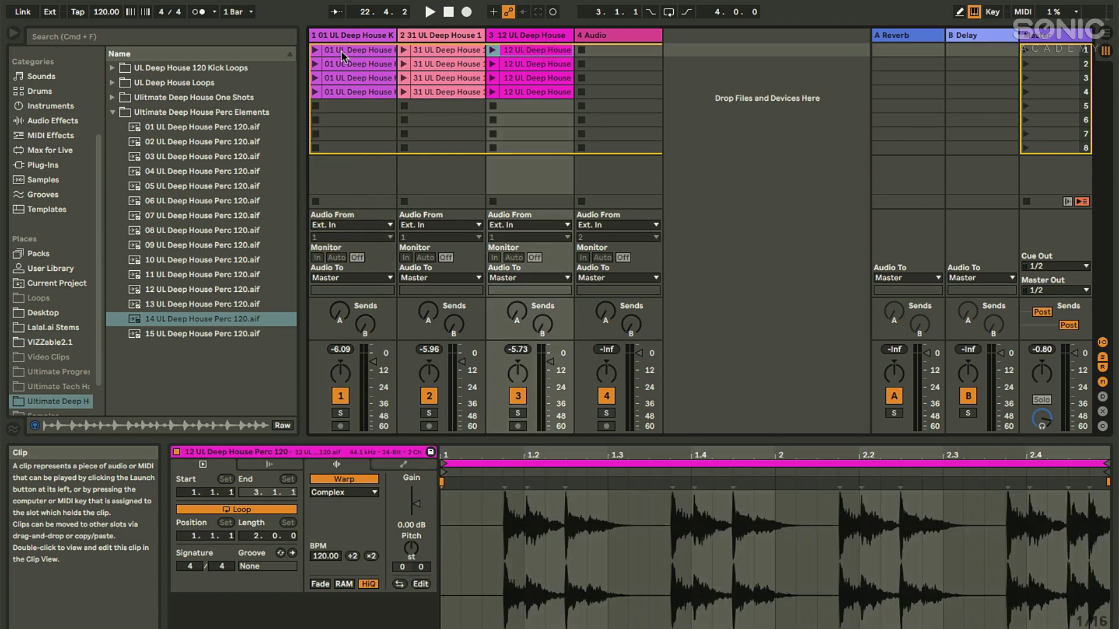
pyautogui.click(534, 62)
pyautogui.click(175, 308)
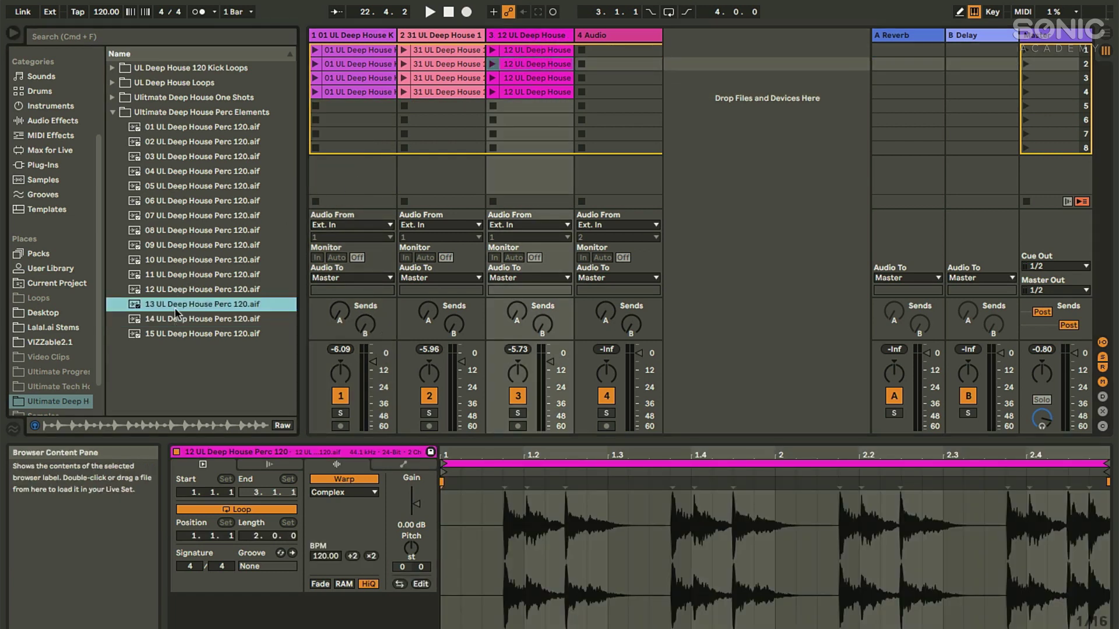
pyautogui.moveTo(176, 315); pyautogui.dragTo(524, 64)
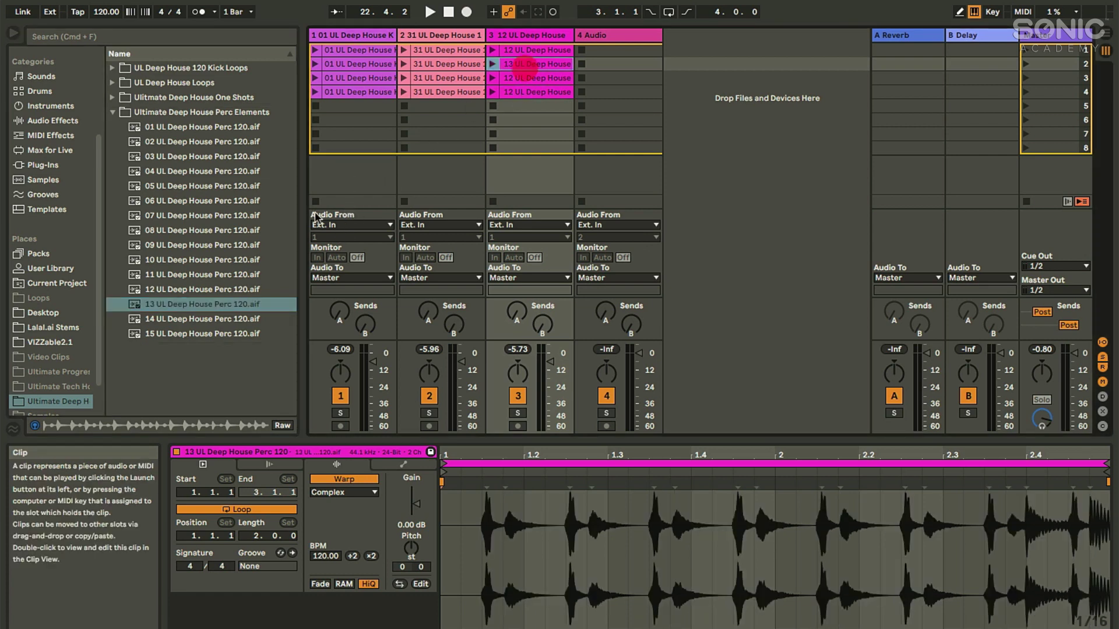
pyautogui.moveTo(199, 320); pyautogui.dragTo(515, 79)
pyautogui.moveTo(191, 335); pyautogui.dragTo(537, 95)
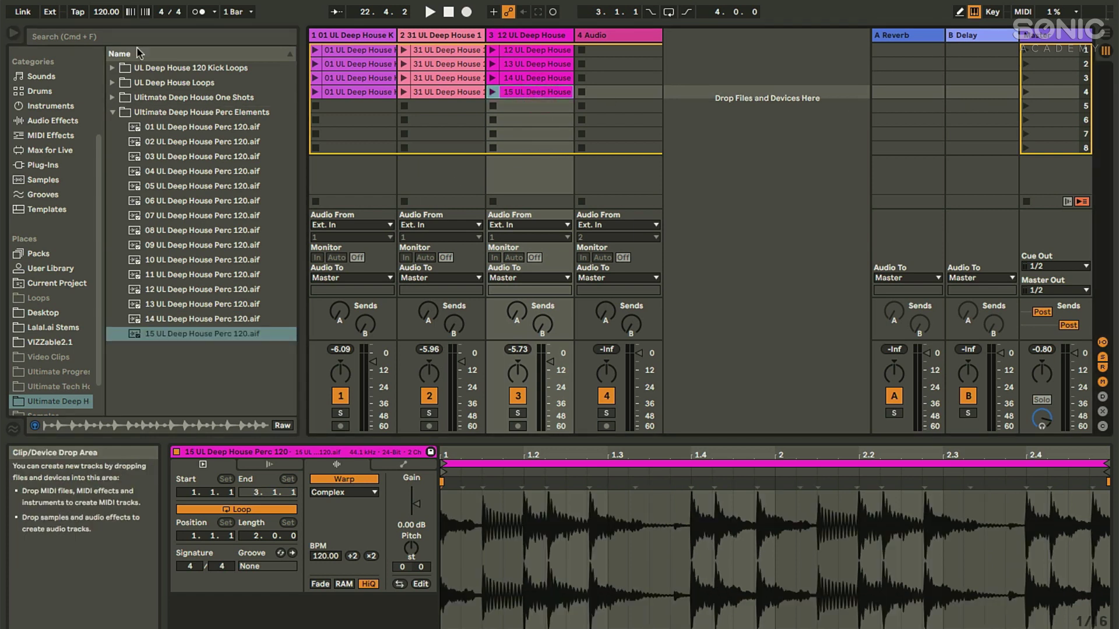
# Step: Launch scenes 1, 3 and 4 in turn, relaunch scene 1, and stop playback with the song position returned to 1.1.1
pyautogui.click(1023, 51)
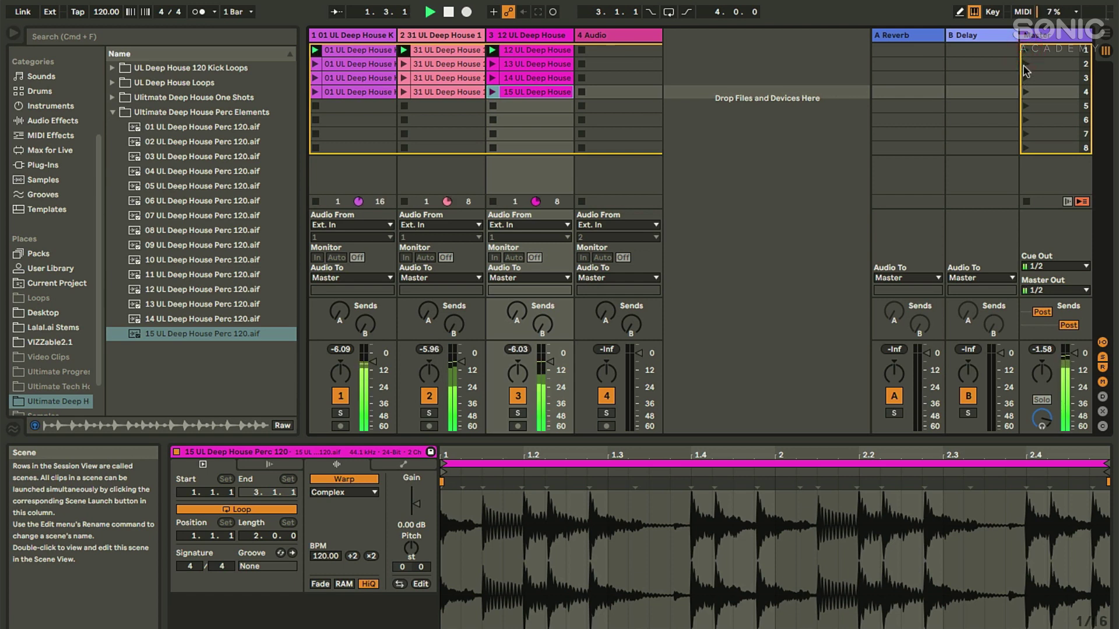
pyautogui.click(1026, 77)
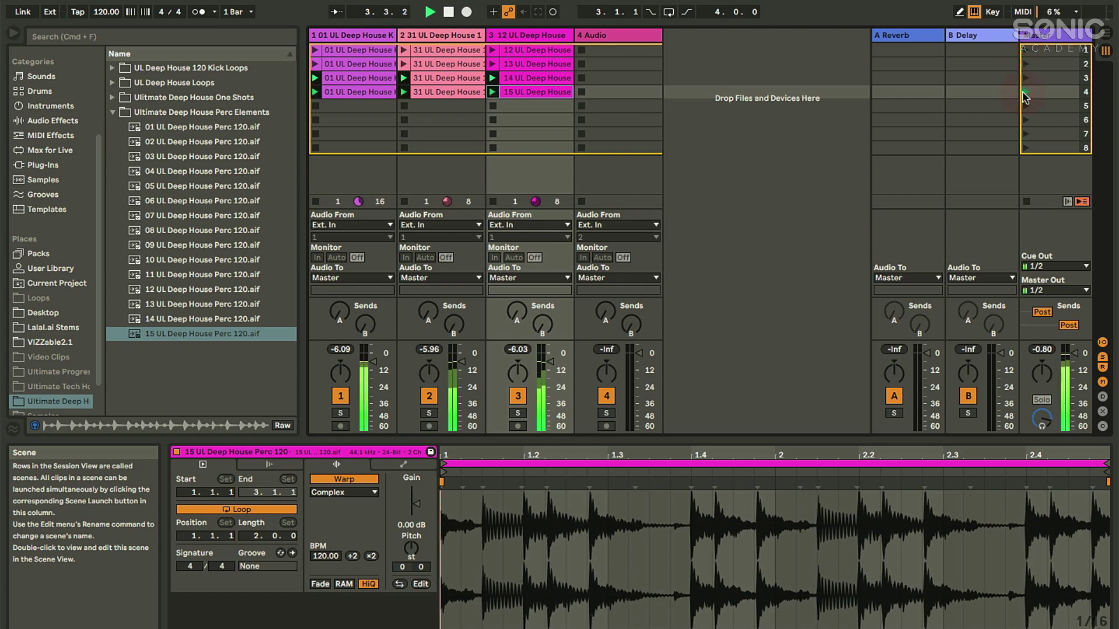
pyautogui.click(1025, 52)
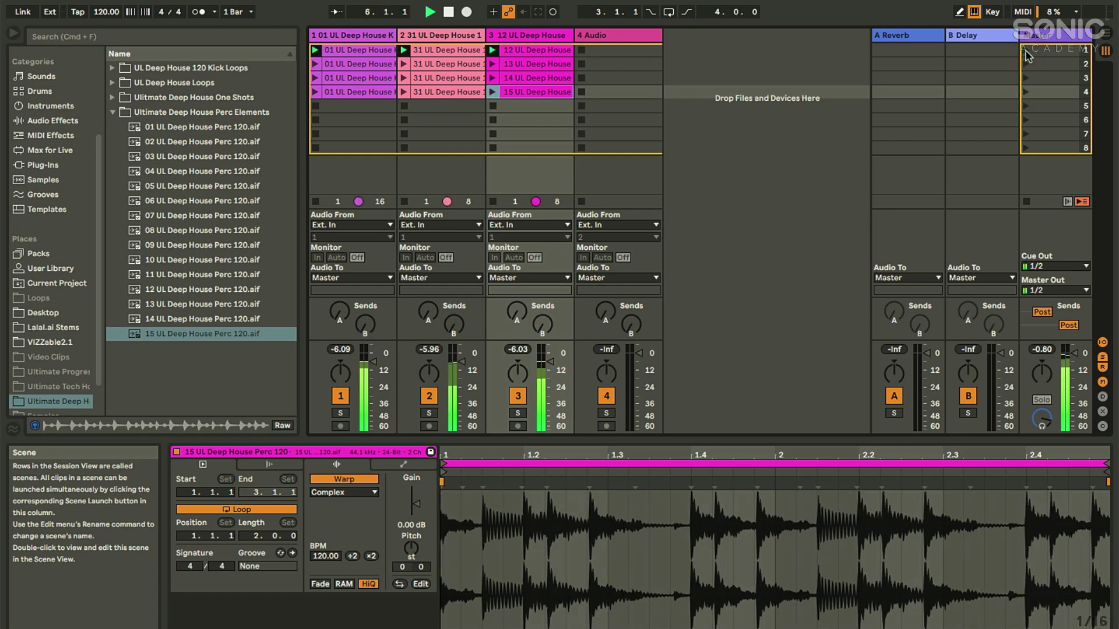
pyautogui.click(448, 13)
pyautogui.click(448, 13)
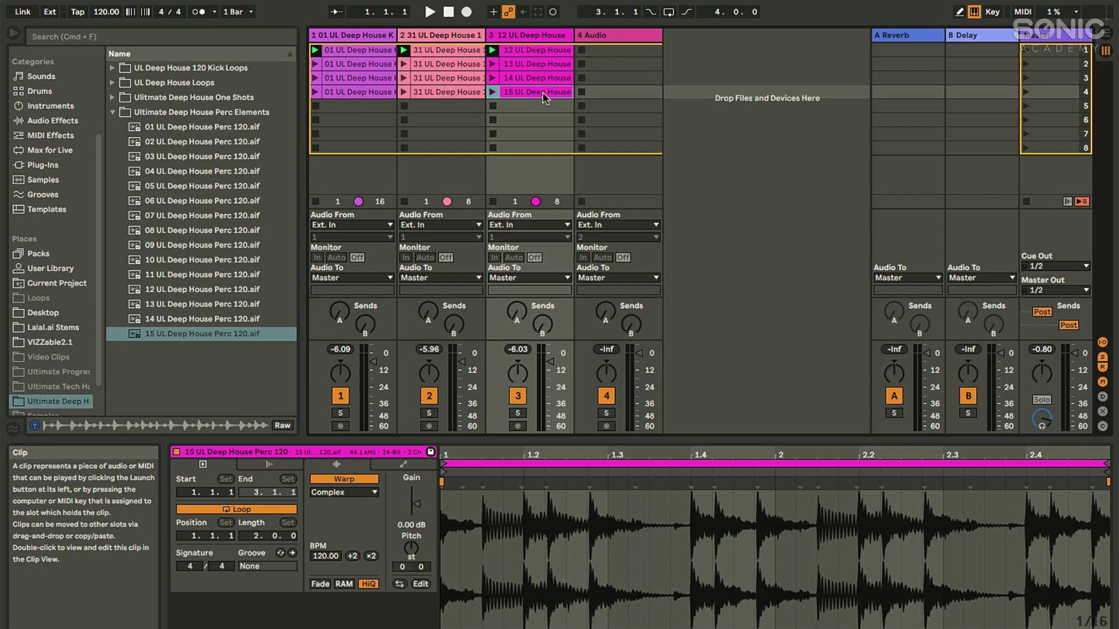
# Step: Select scene 1, launch scenes 1 through 5 one after another, and reselect scene 1 with playback stopped and returned to 1.1.1
pyautogui.click(1045, 50)
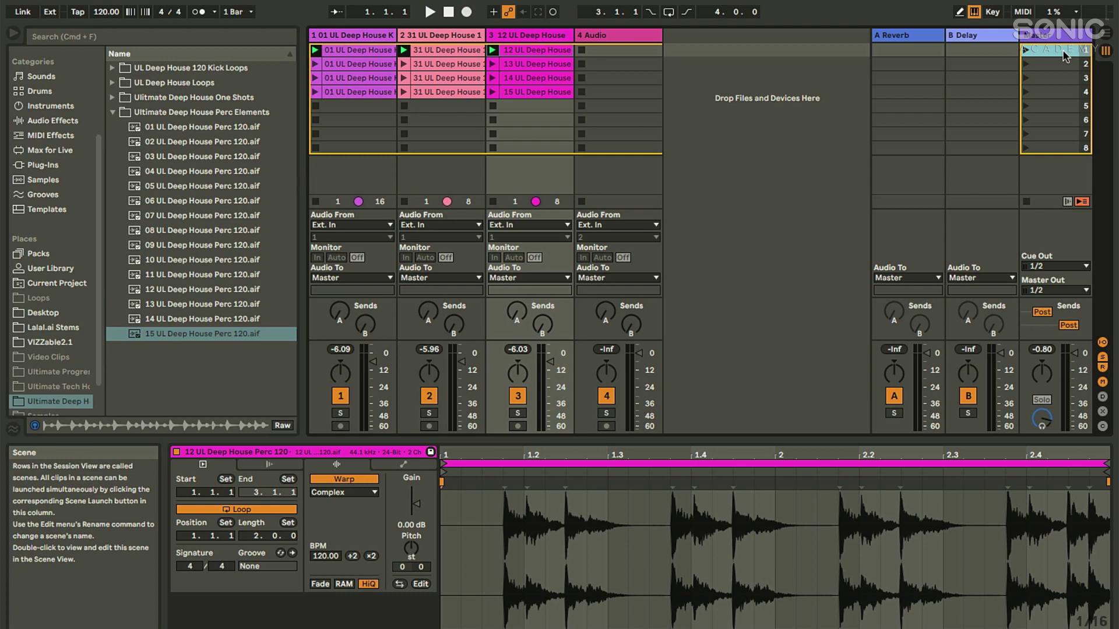
pyautogui.press('Return')
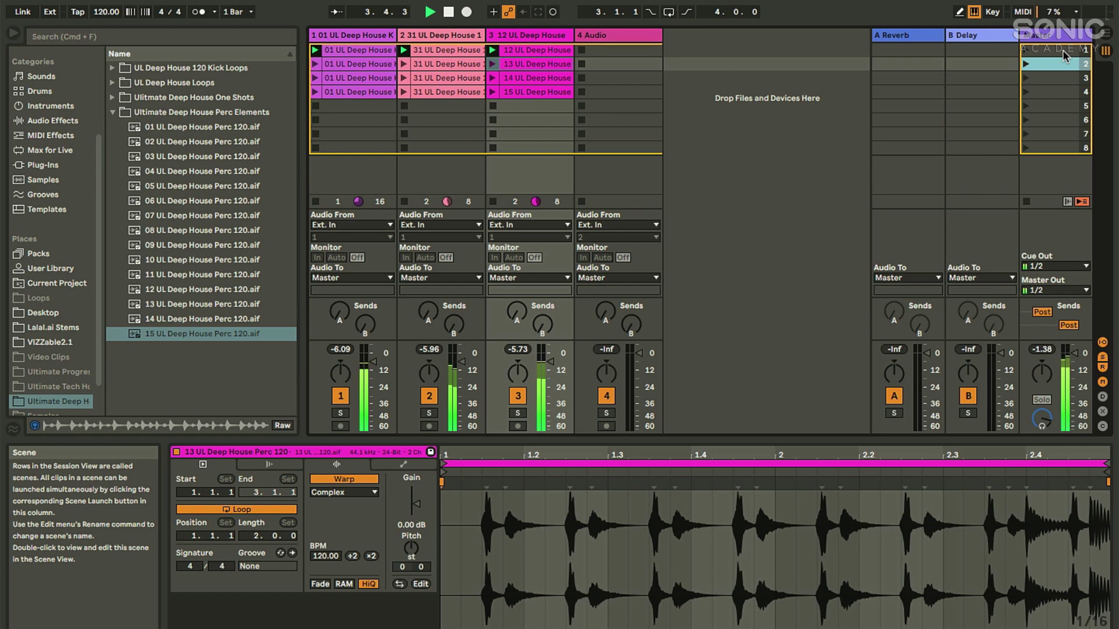
pyautogui.press('Return')
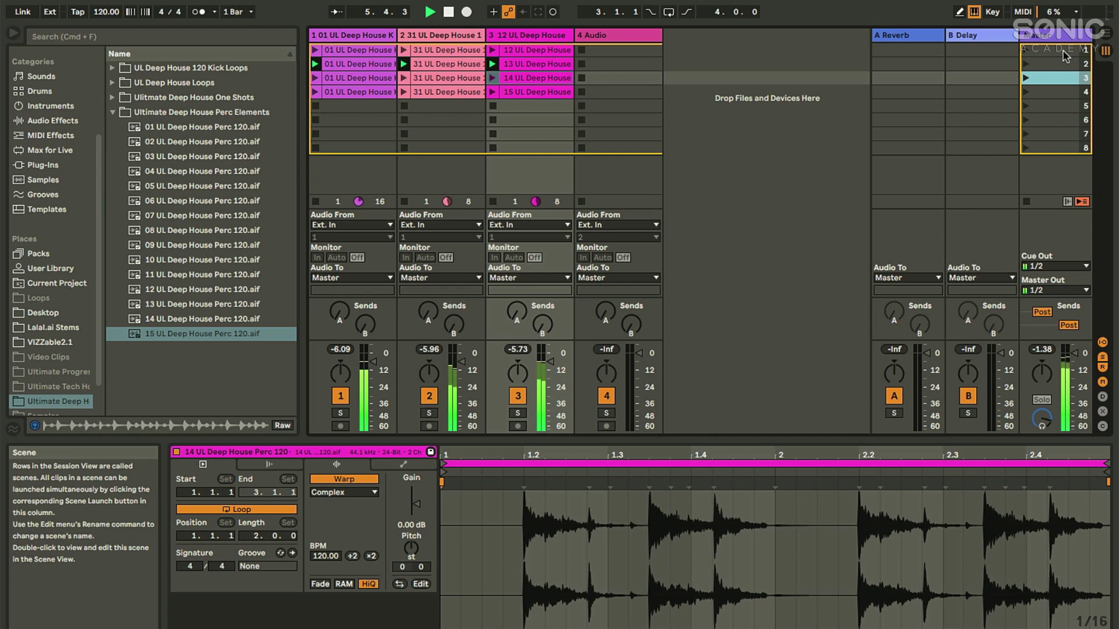
pyautogui.press('Return')
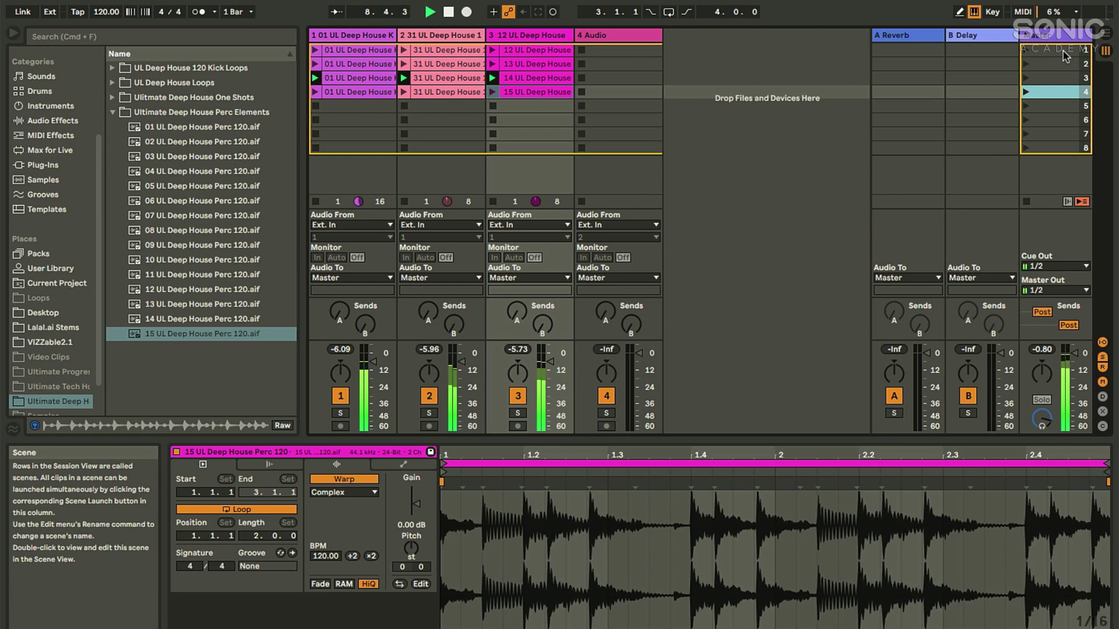
pyautogui.press('Return')
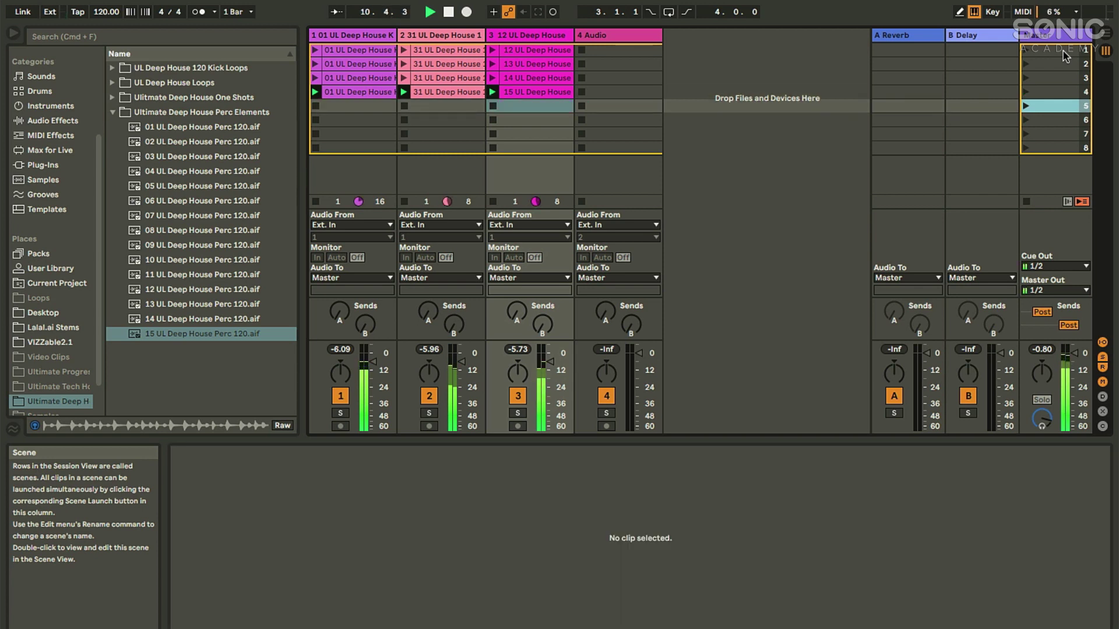
pyautogui.press('Return')
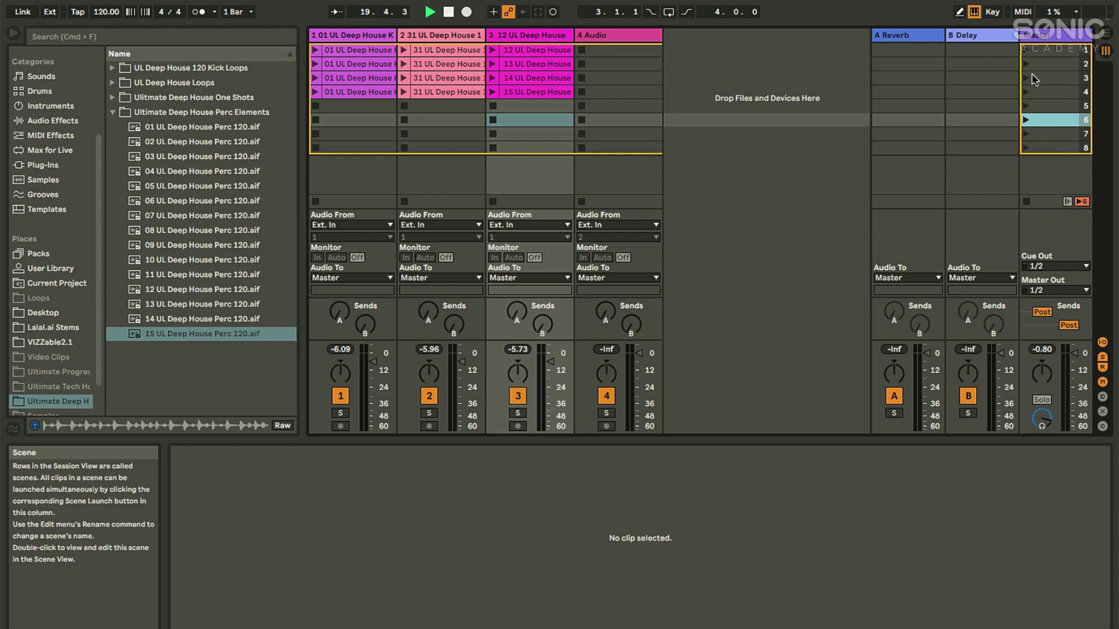
pyautogui.click(1051, 51)
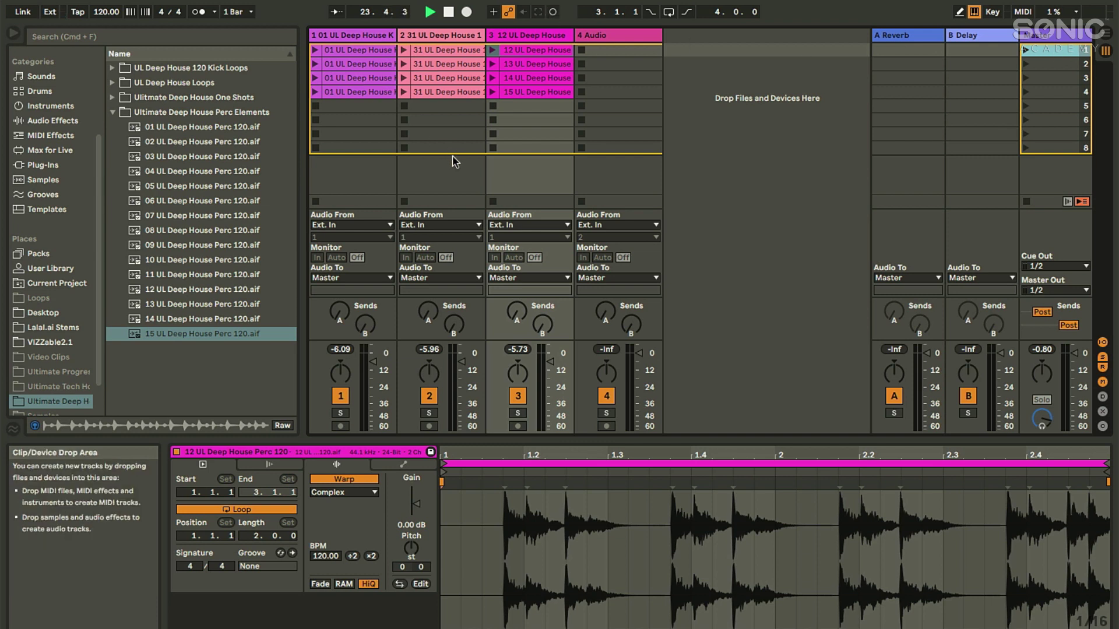
pyautogui.click(449, 12)
# Step: Display the 12 Perc clip's launch and Follow Action settings alongside its envelope settings
pyautogui.click(274, 465)
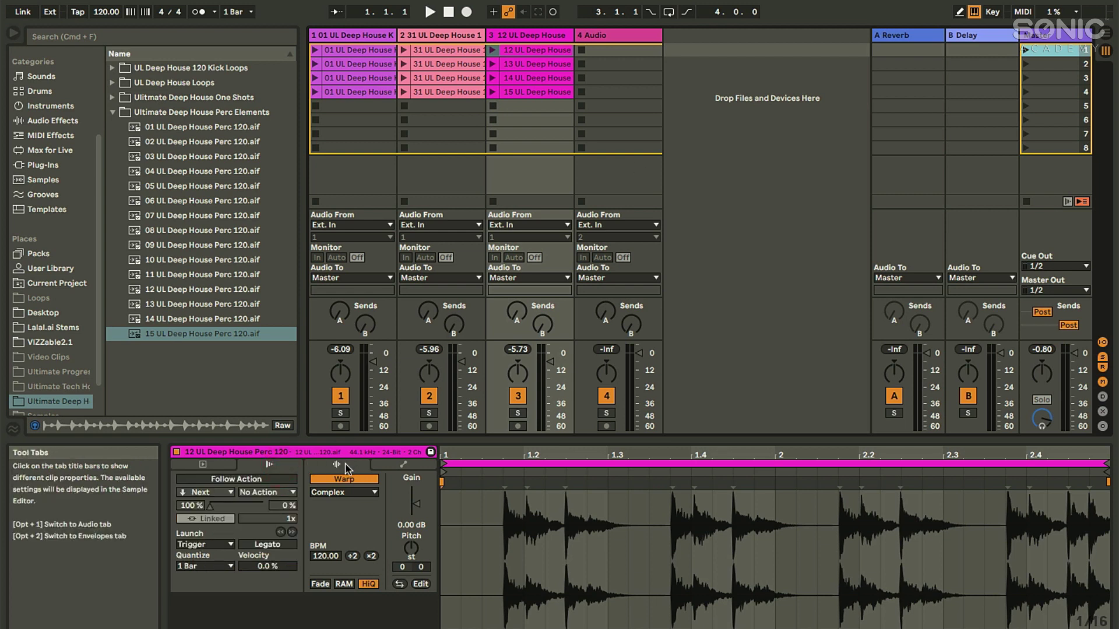
pyautogui.click(216, 466)
pyautogui.click(269, 464)
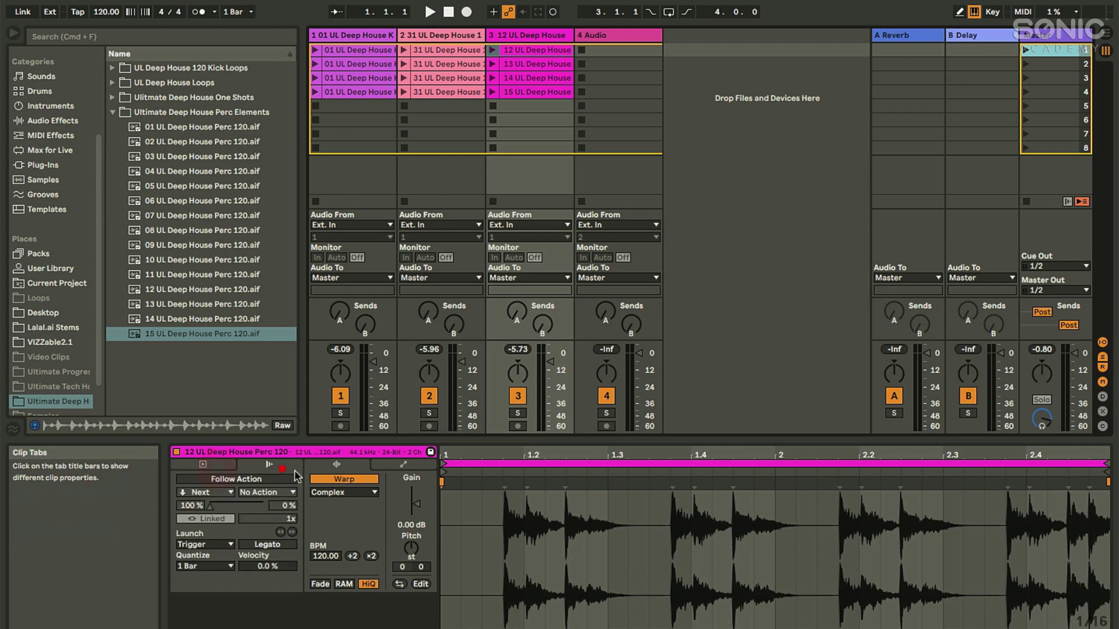
pyautogui.click(401, 465)
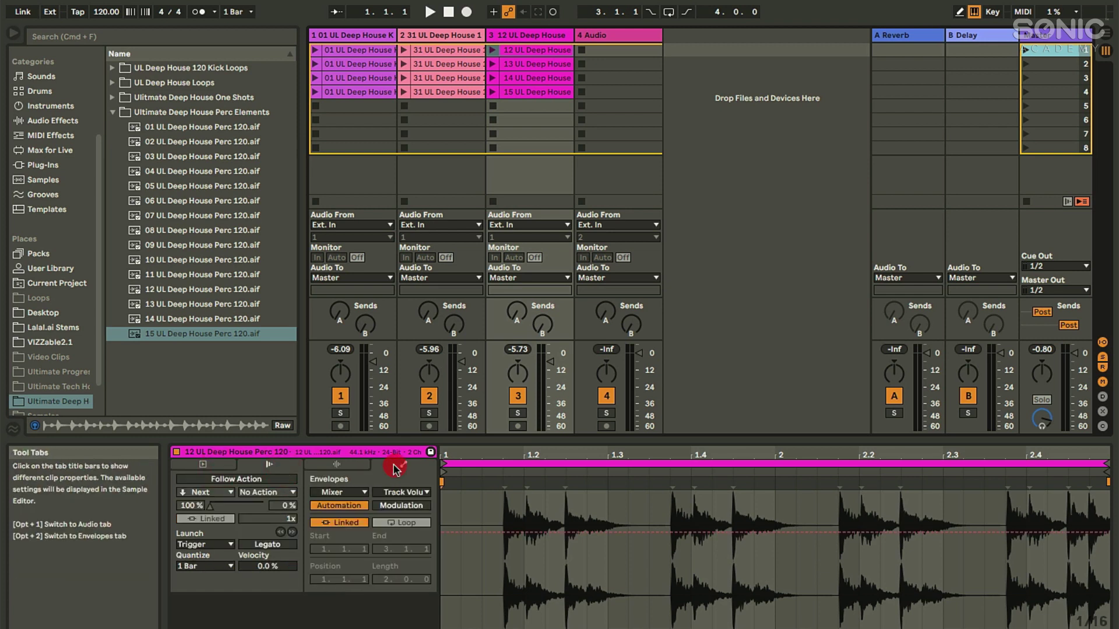